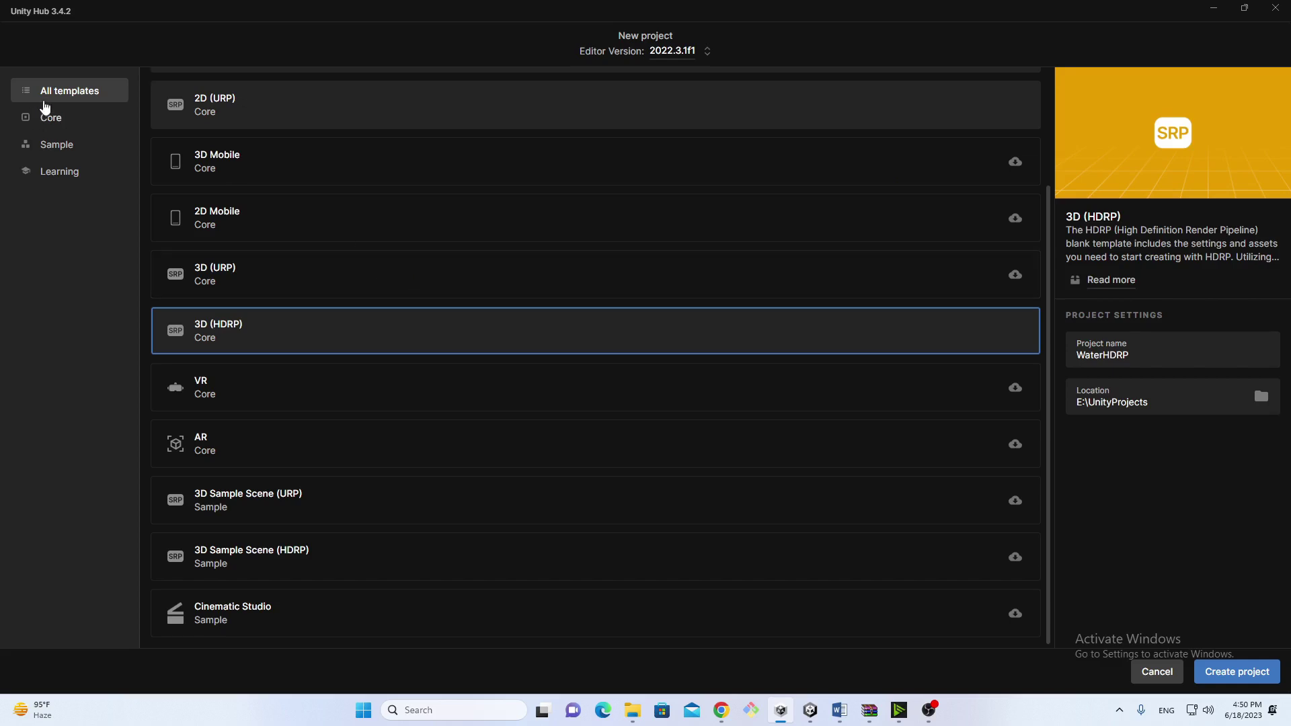
Create the WaterHDRP project from the 3D (HDRP) template in E:\UnityProjects
scroll(404, 276, "up", 2)
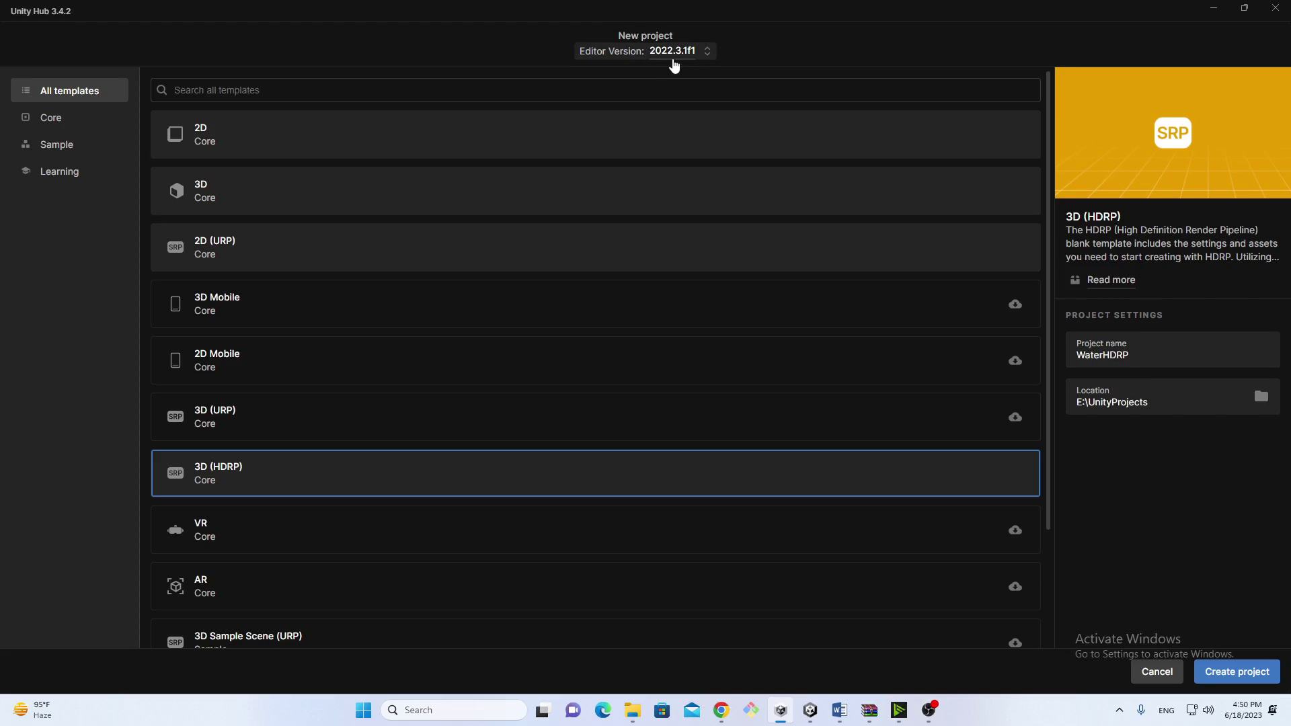
double_click(1116, 360)
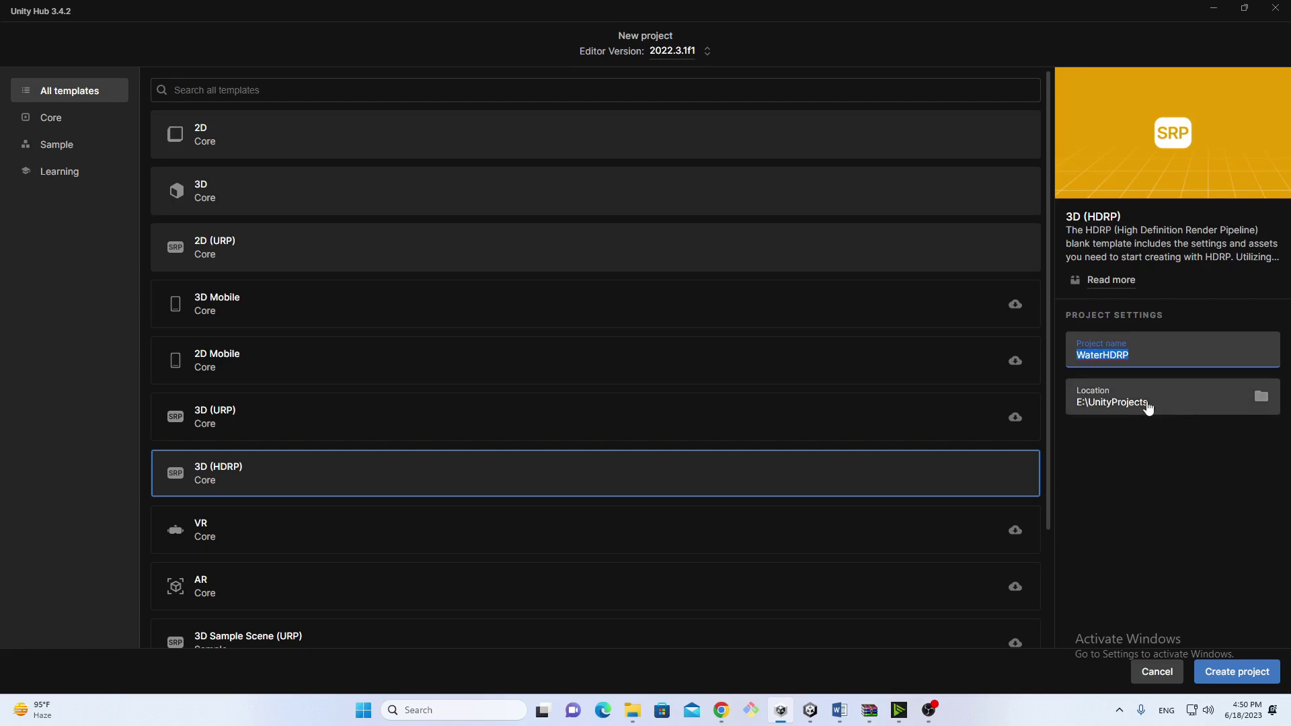
left_click(1230, 674)
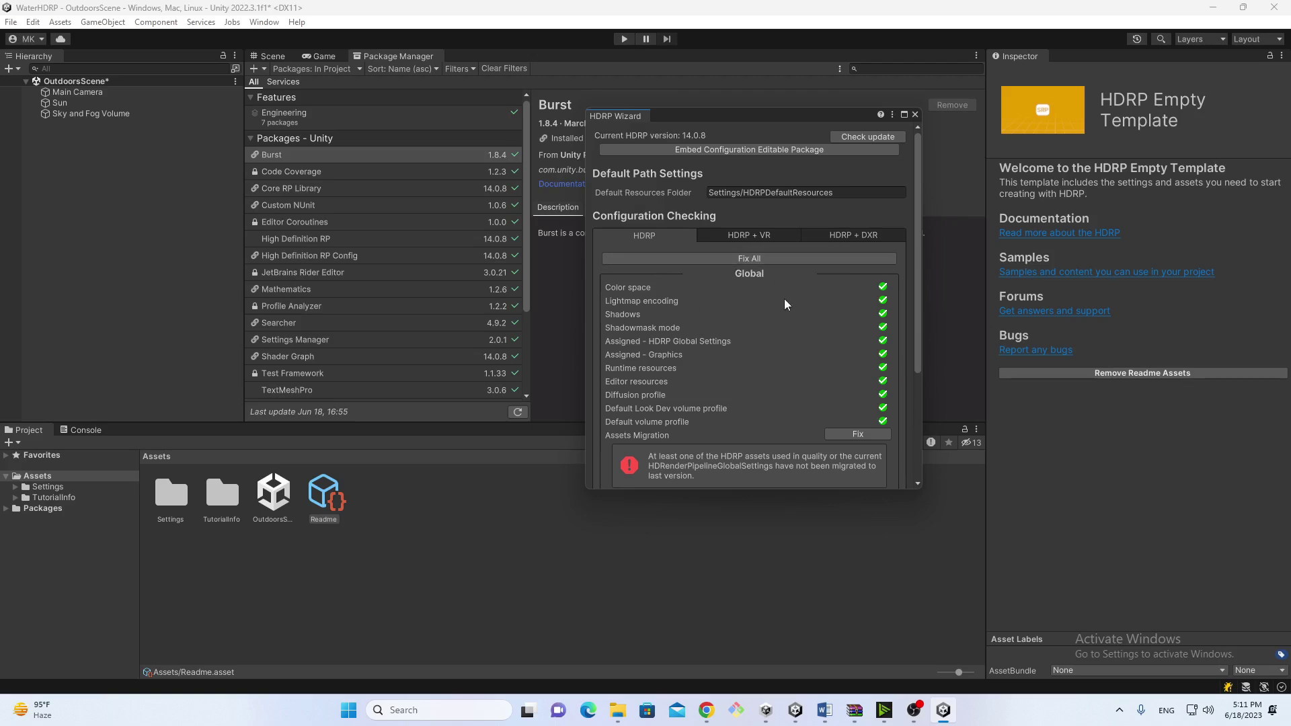
Fix Assets Migration in the HDRP Wizard so every check is green, then close it
scroll(784, 298, "down", 4)
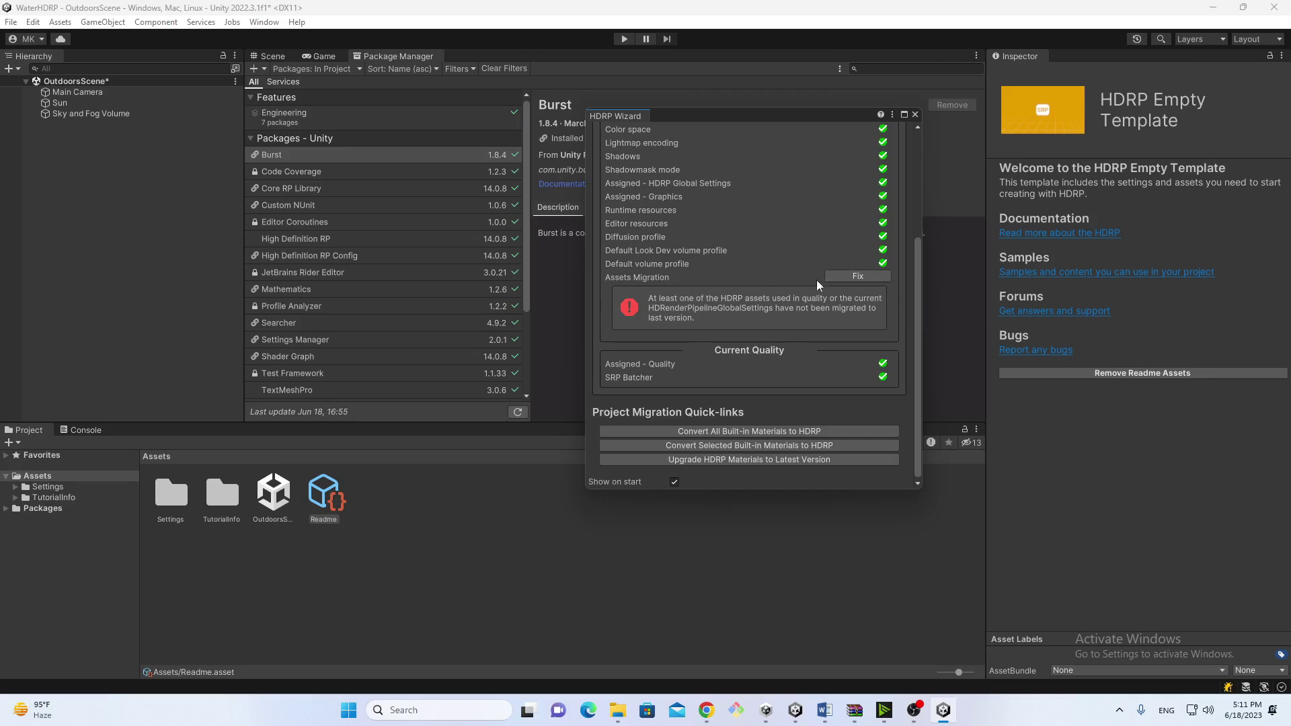
left_click(857, 280)
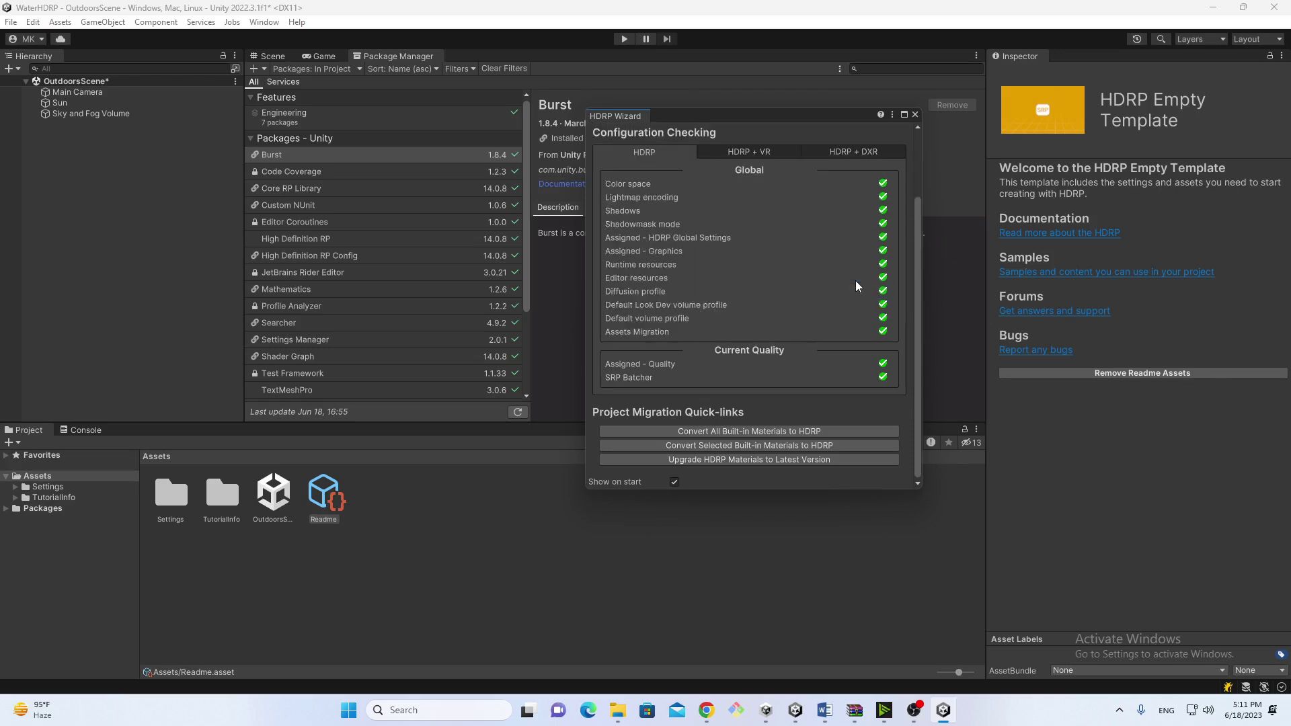
left_click(915, 115)
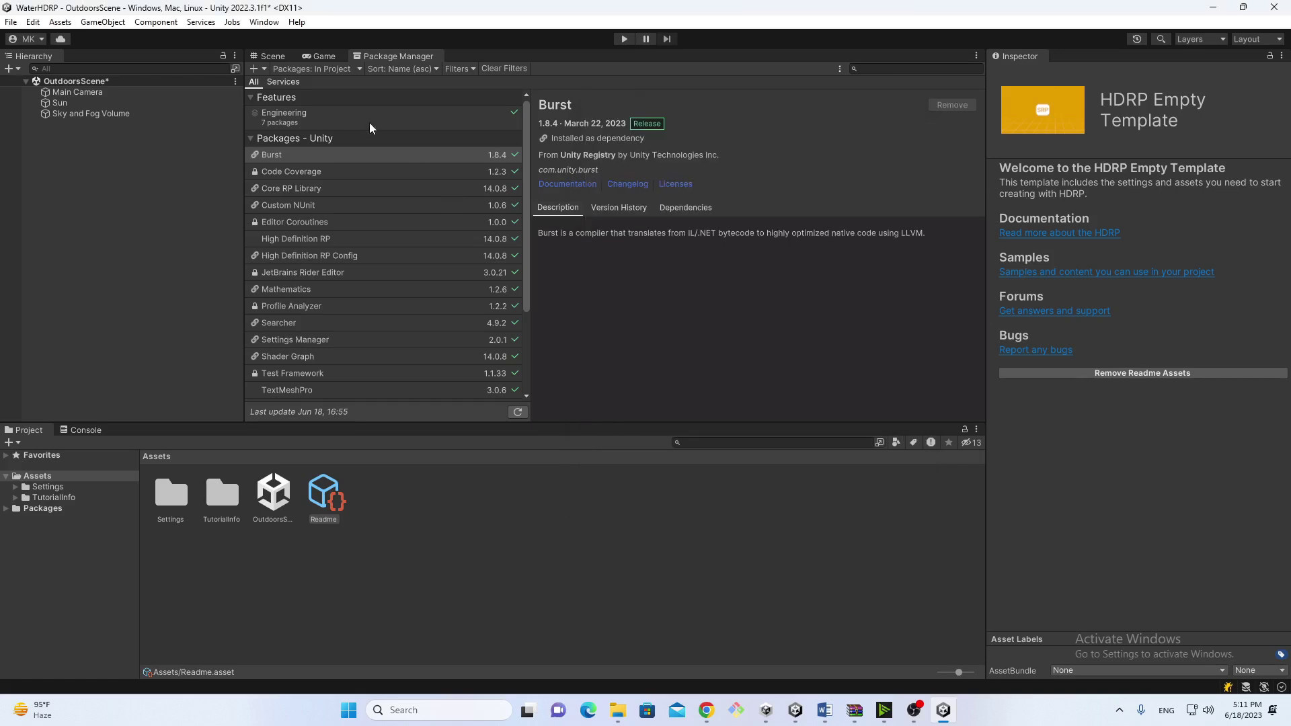
Show the Game view and select the OutdoorsScene's Sky and Fog Volume
left_click(106, 82)
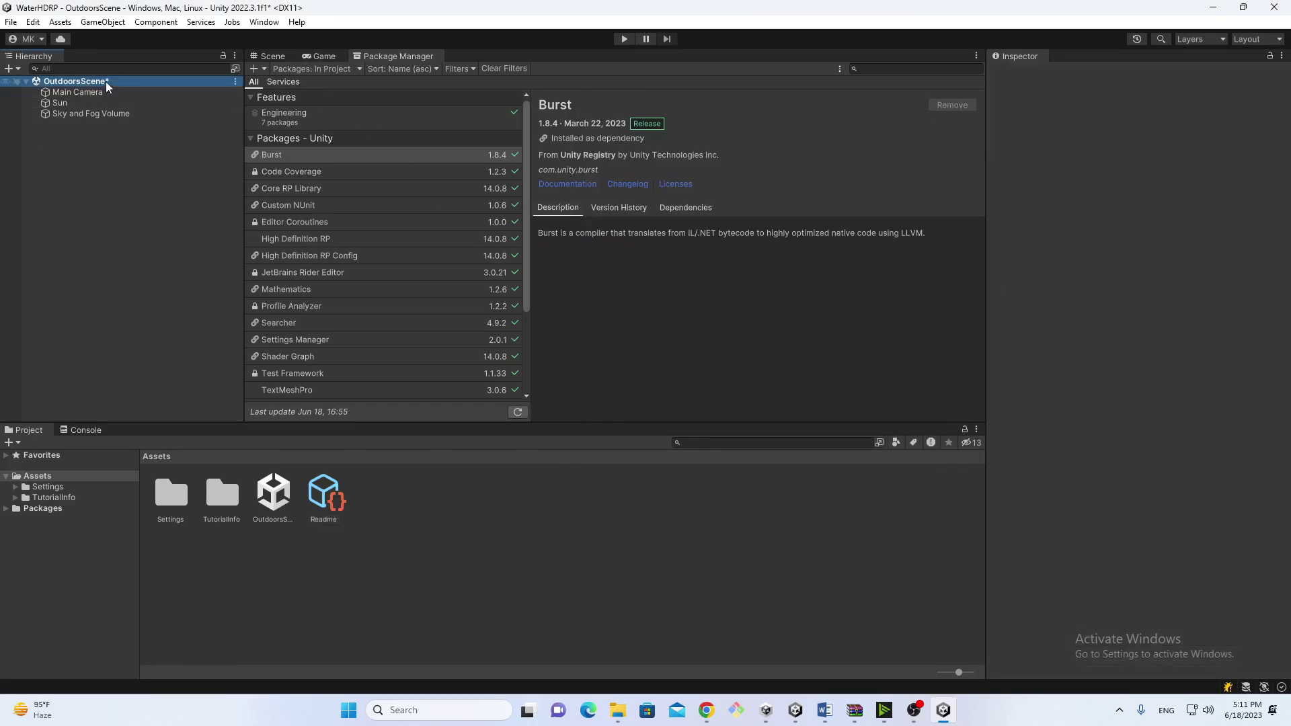
left_click(322, 57)
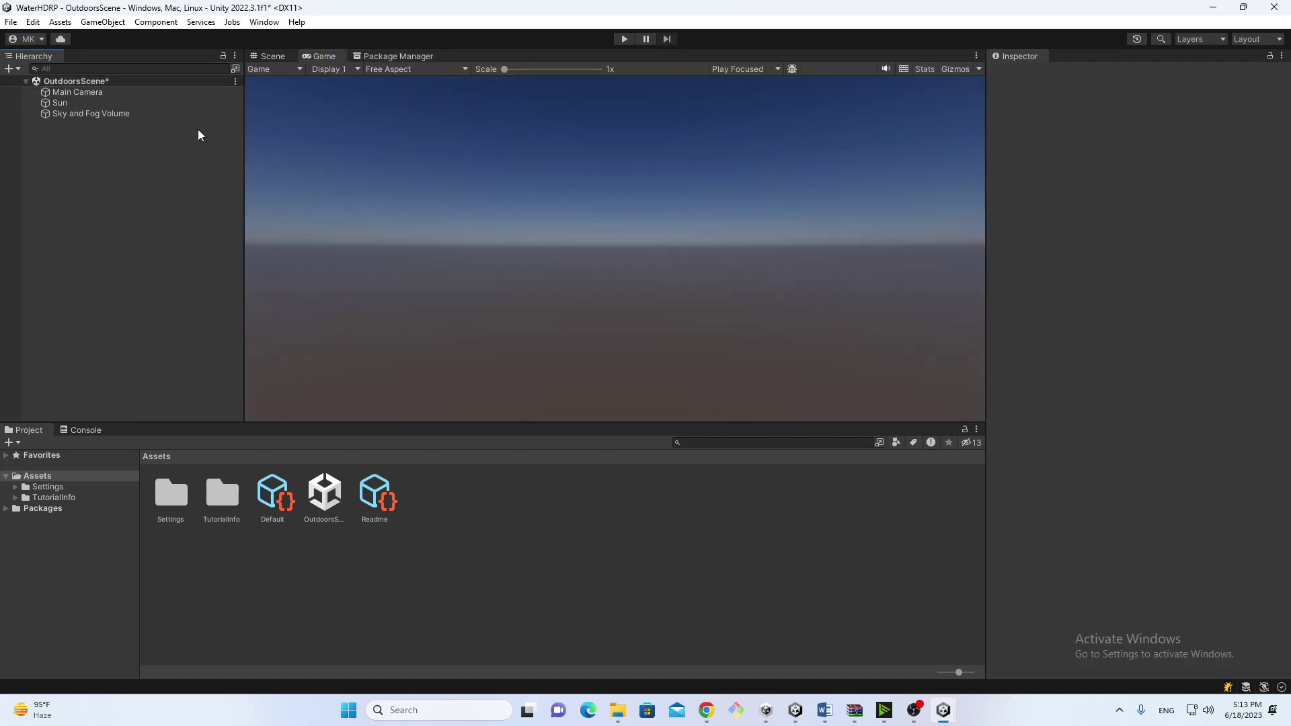
left_click(102, 113)
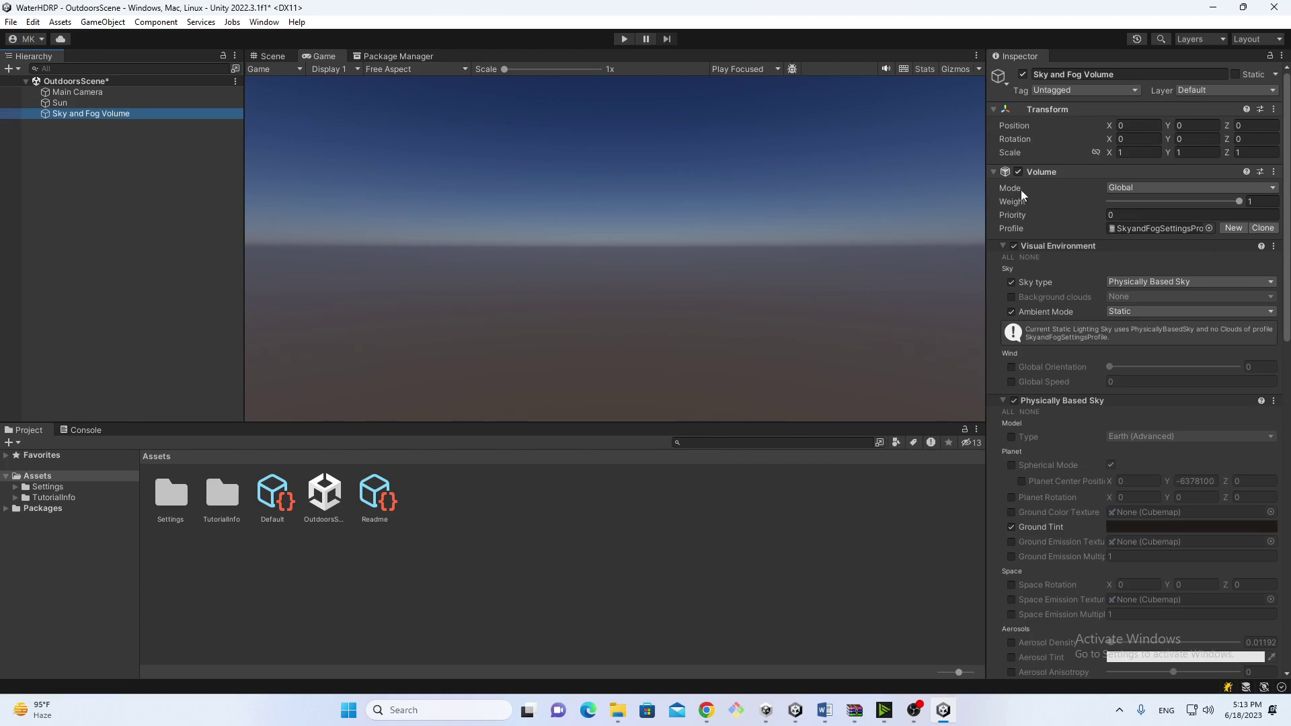
Collapse the Visual Environment, Physically Based Sky, Fog and Exposure overrides in the Volume
left_click(995, 171)
left_click(995, 172)
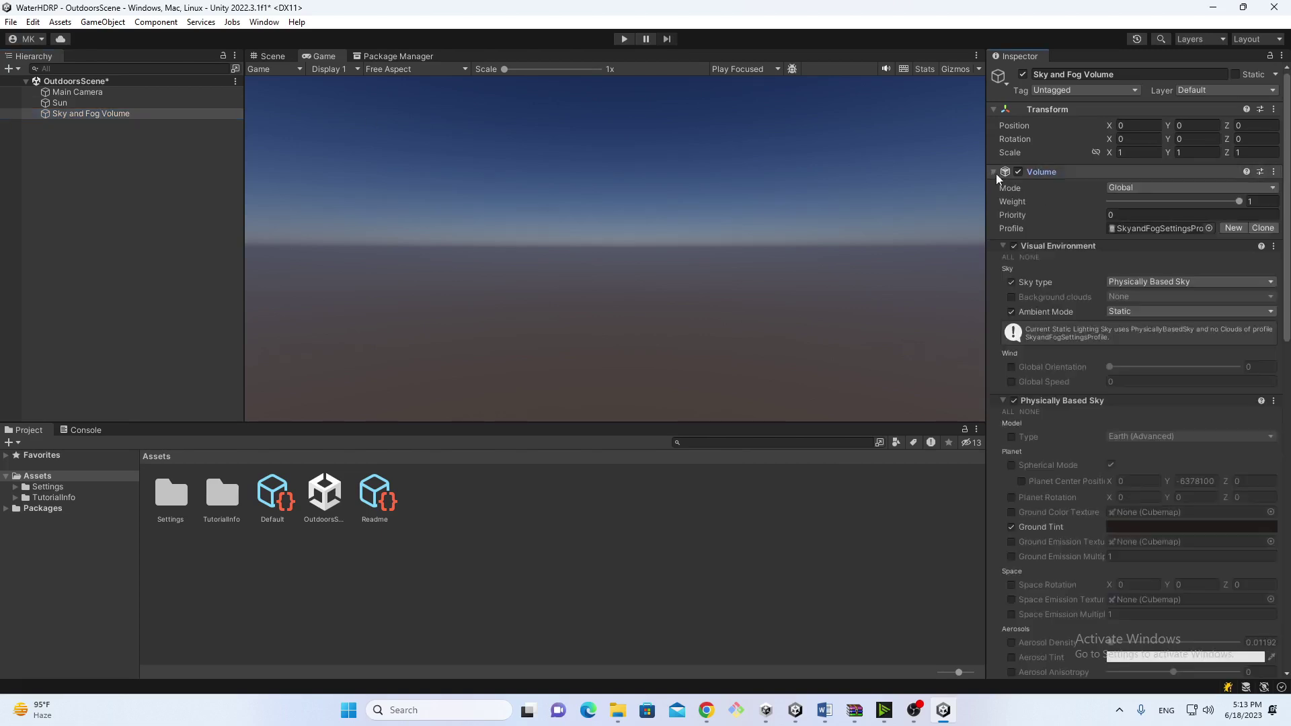
left_click(1002, 247)
left_click(1002, 259)
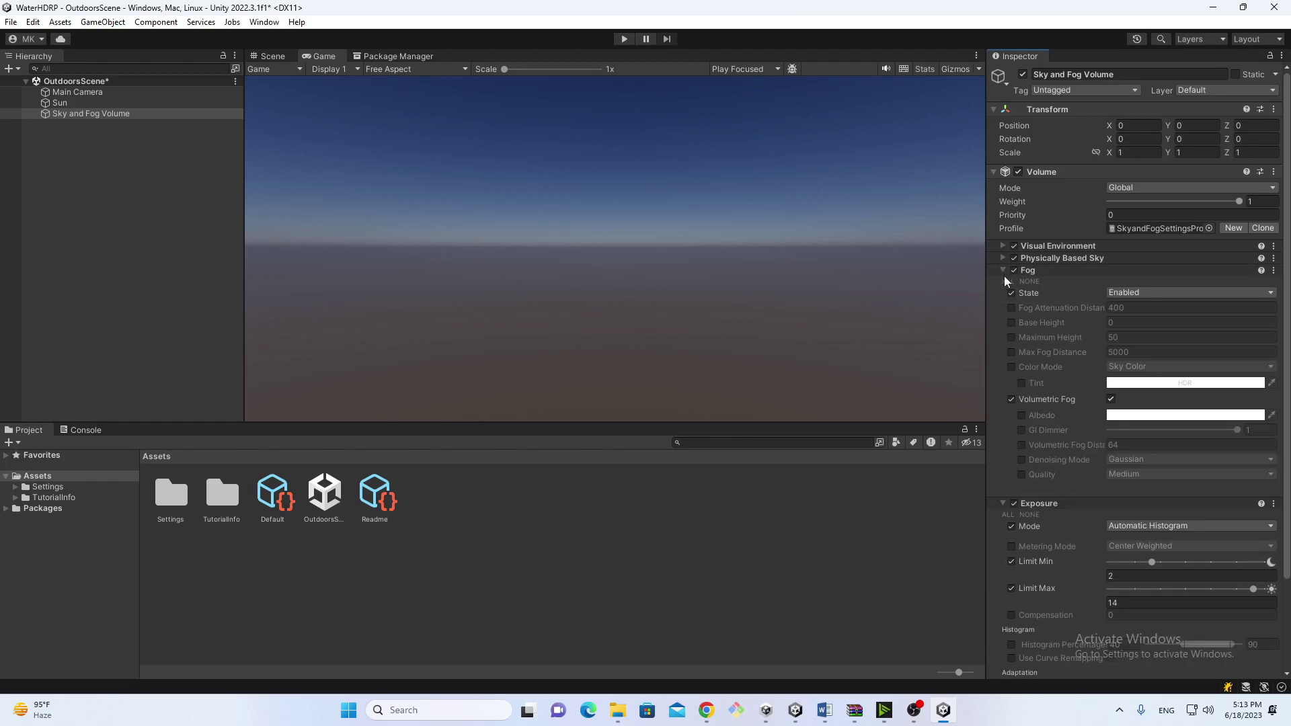
left_click(1002, 270)
left_click(1003, 283)
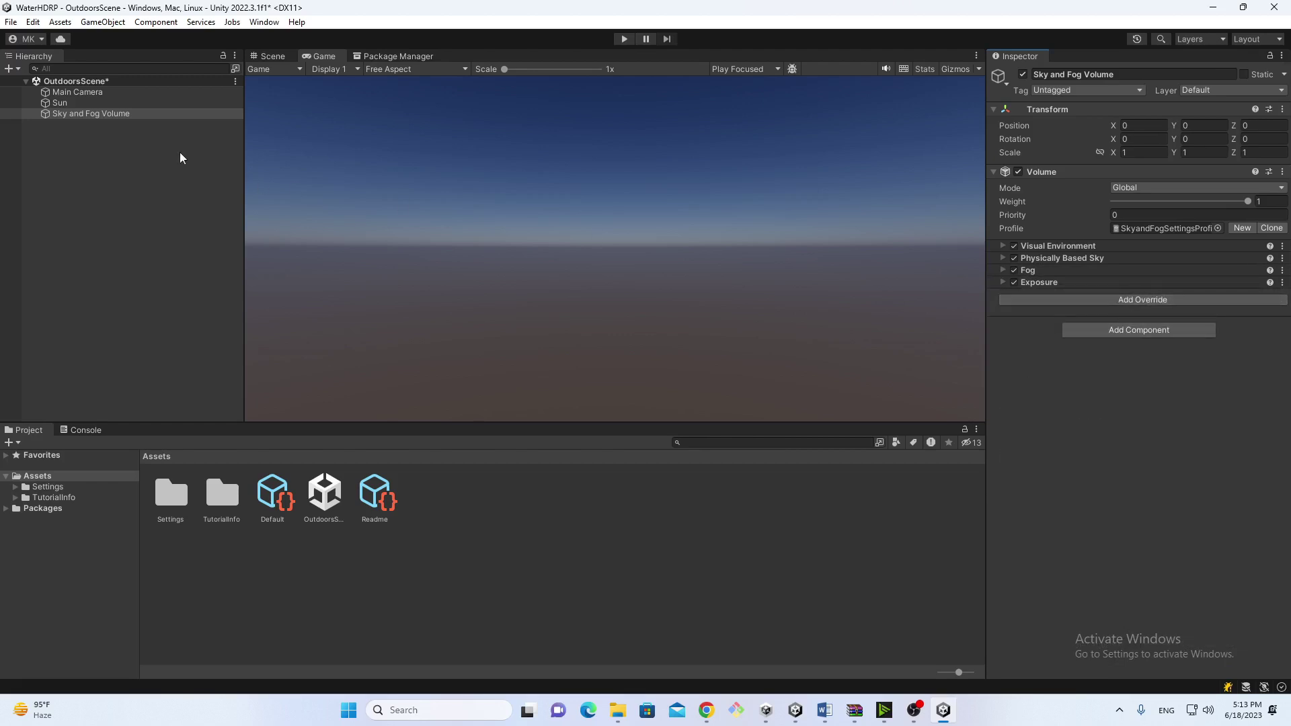
left_click(79, 112)
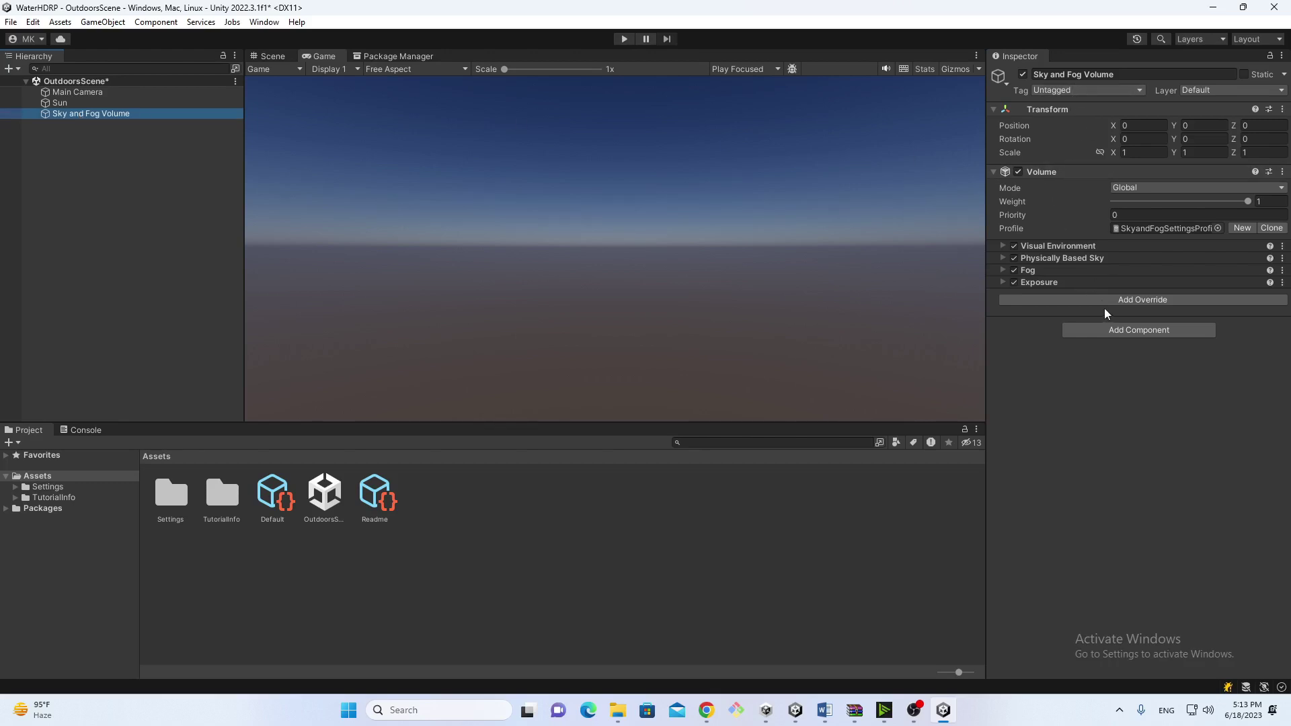
Add the WaterRendering override to the Sky and Fog Volume and widen the Inspector
left_click(1124, 304)
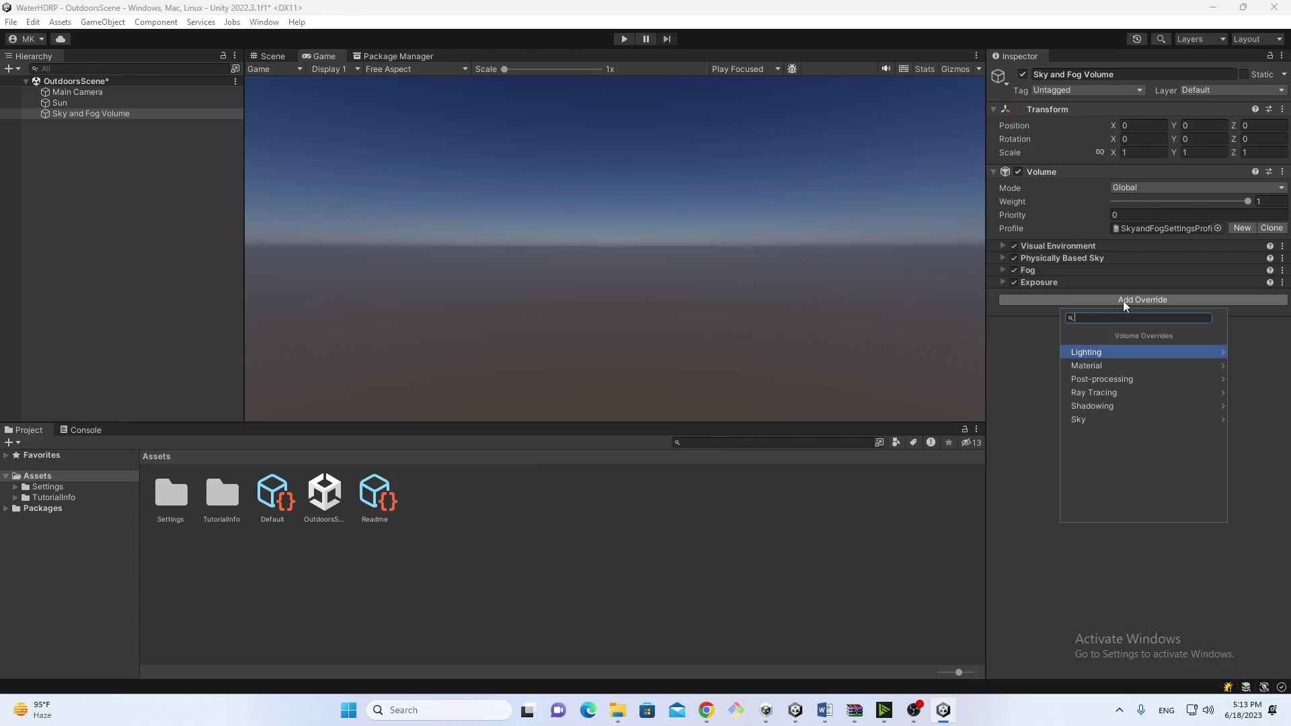
type("water")
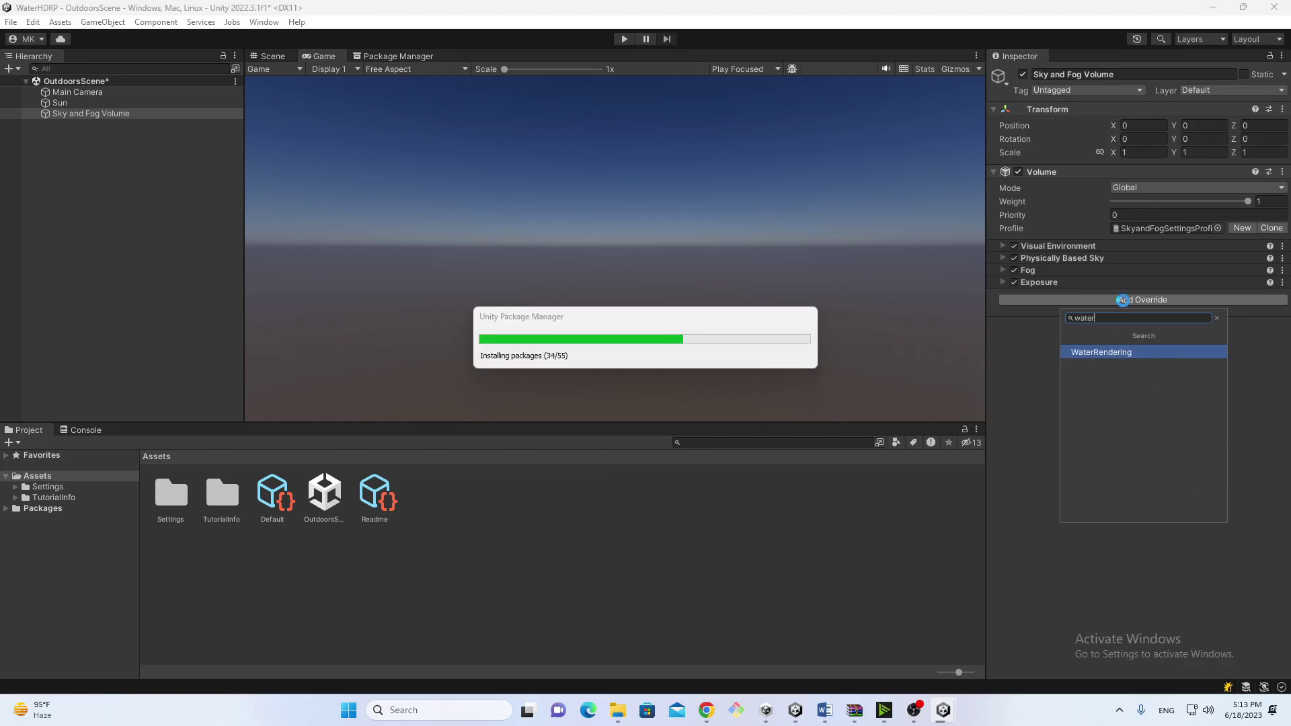
key("Return")
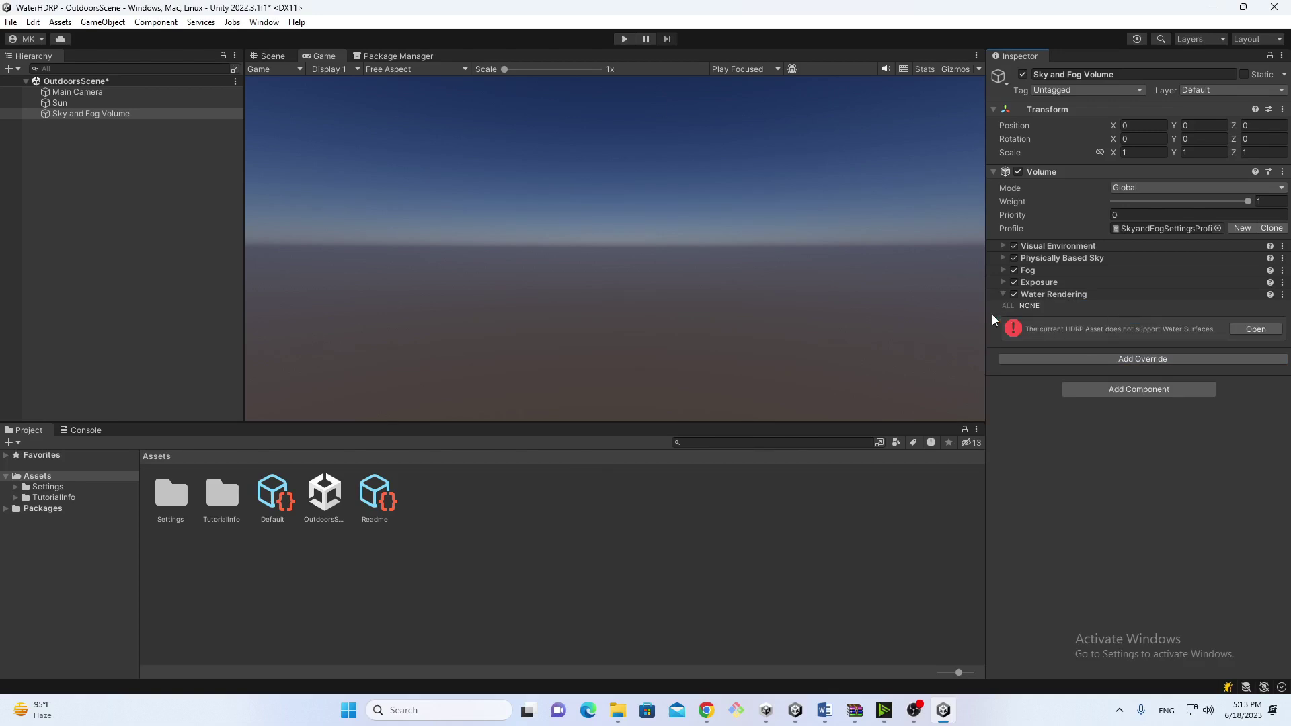
left_click_drag(983, 310, 959, 310)
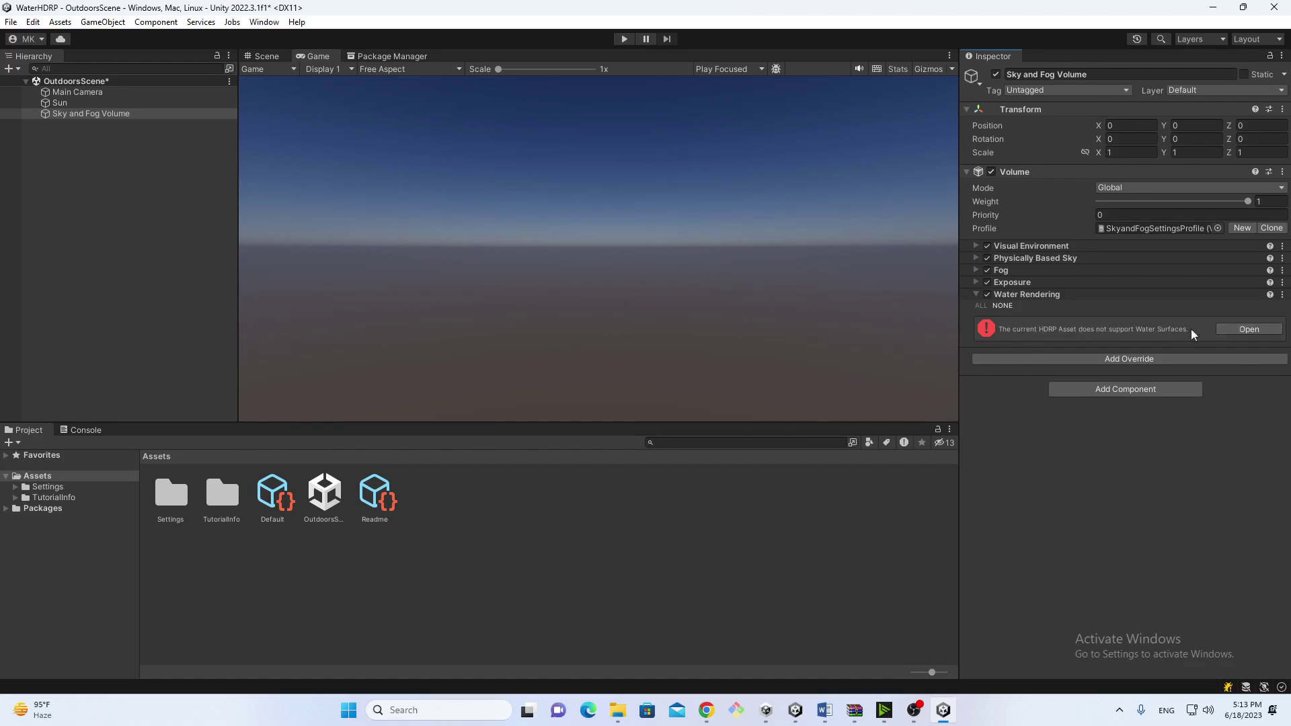
Tick Water > Enable in the HDRP quality settings
left_click(1233, 329)
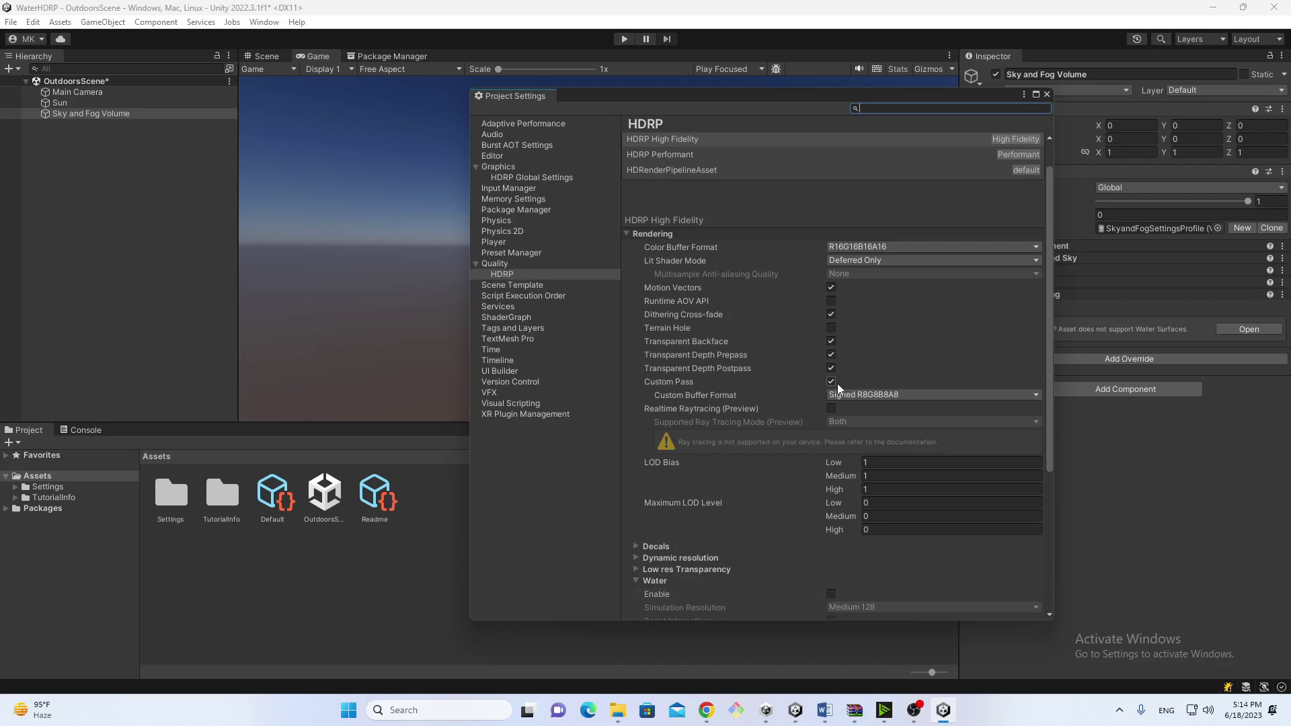
scroll(837, 383, "down", 3)
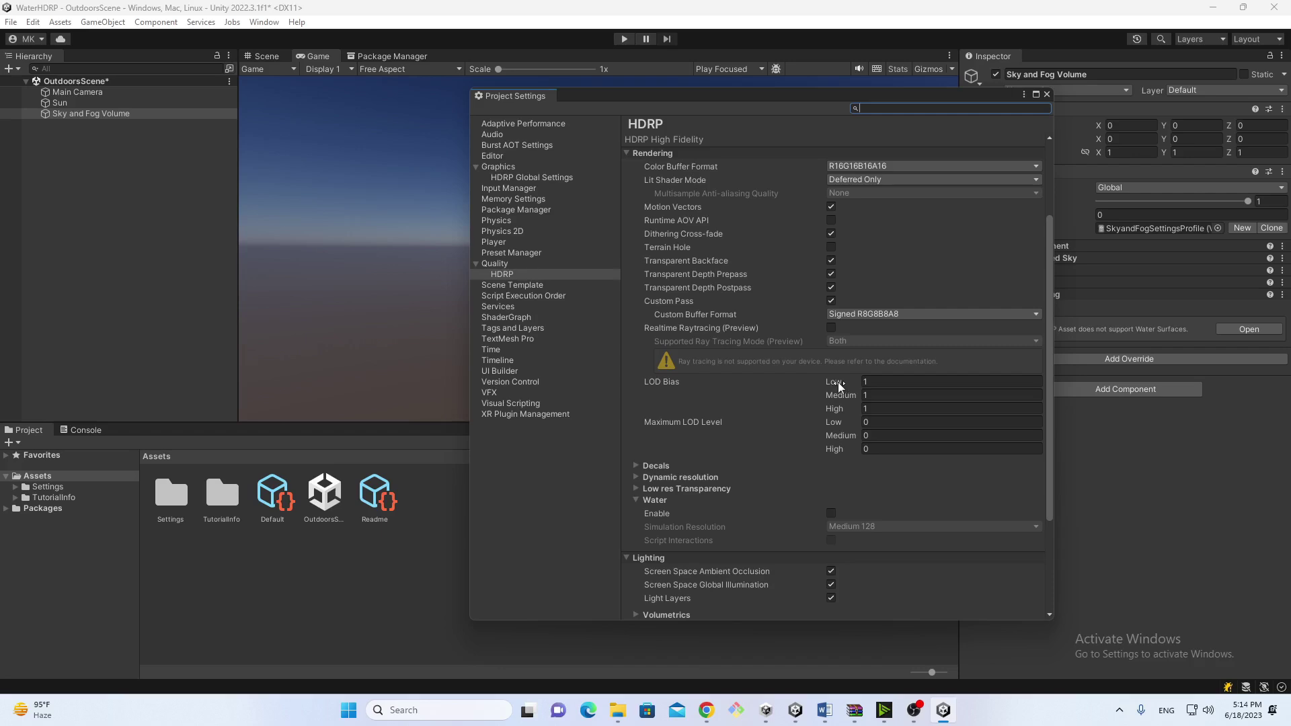
scroll(838, 382, "down", 5)
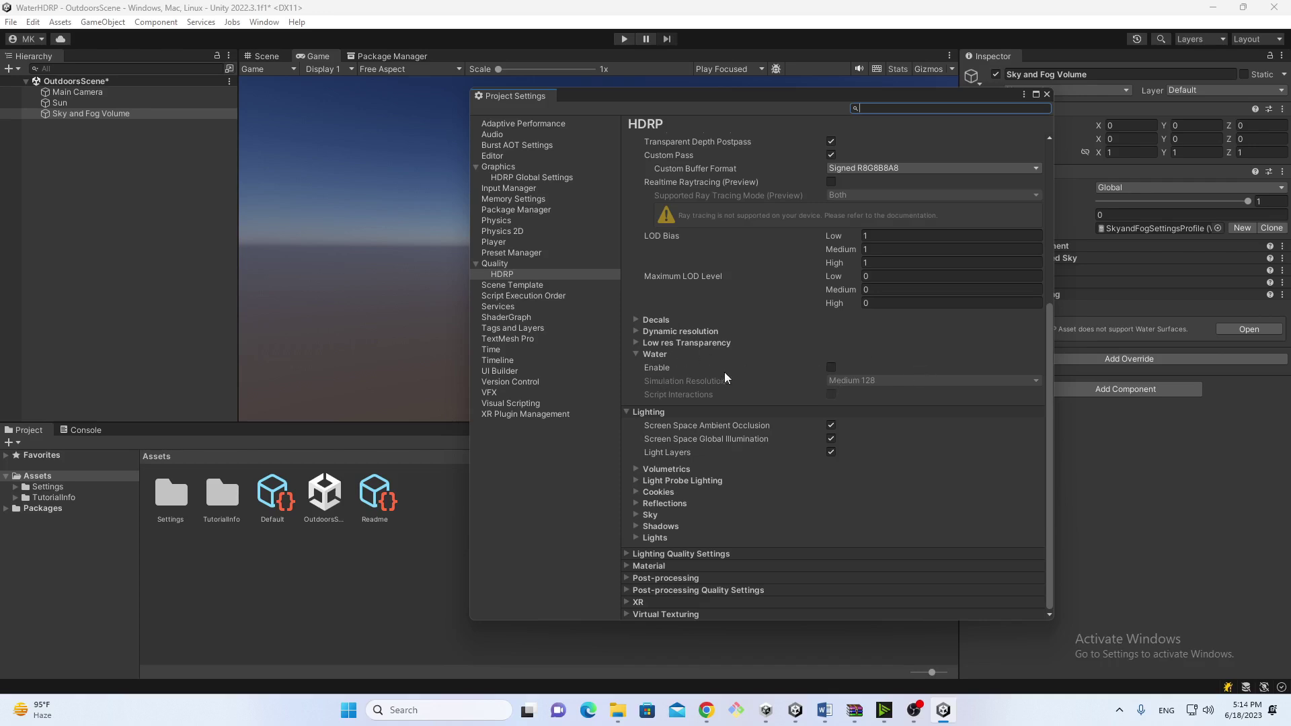
left_click(831, 370)
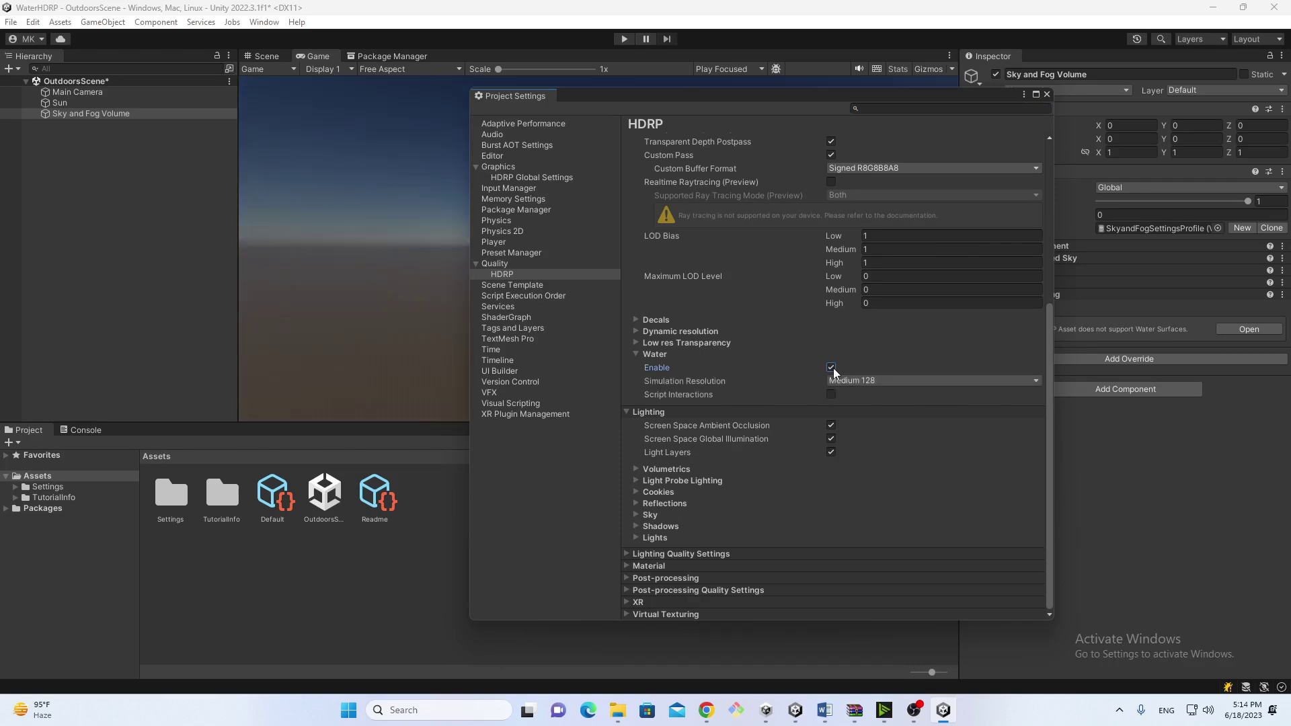
Set the Volume's Water Rendering State override to Enabled
left_click(986, 331)
left_click(1173, 332)
left_click(1148, 362)
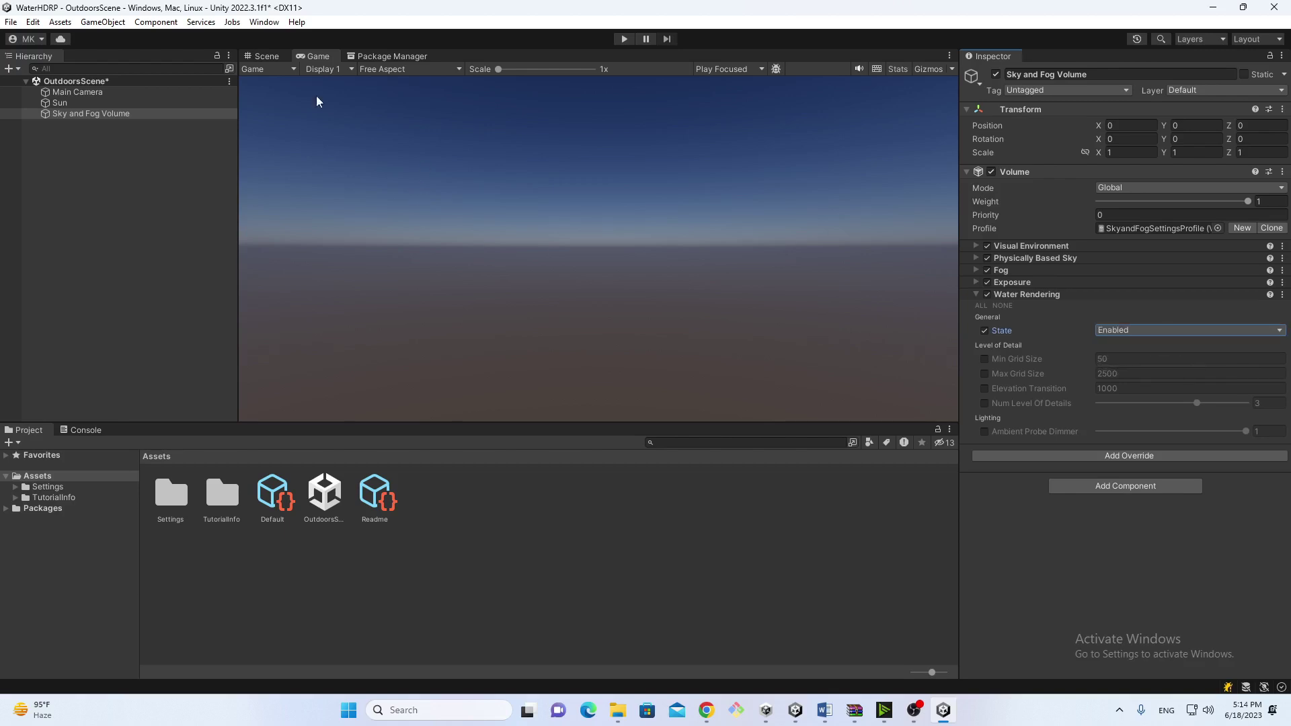
Return to the Scene view and create a new empty GameObject in the Hierarchy
left_click(266, 58)
left_click(101, 148)
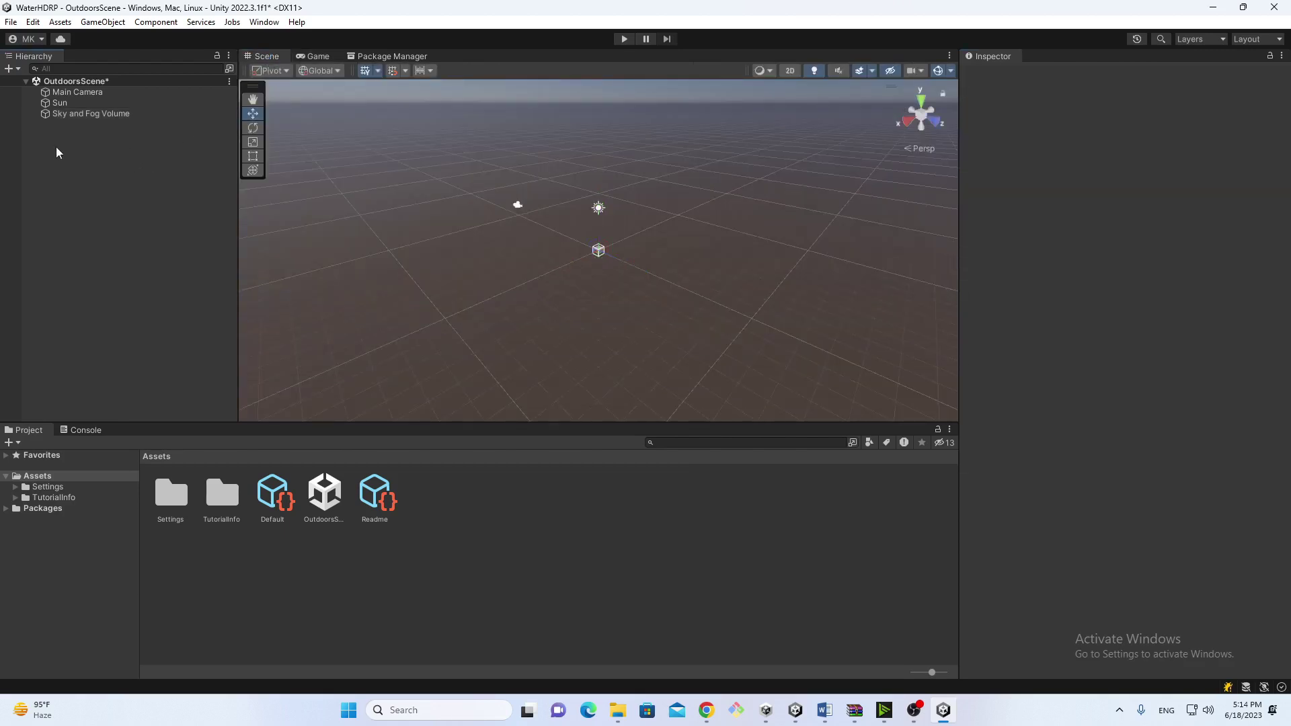
right_click(55, 146)
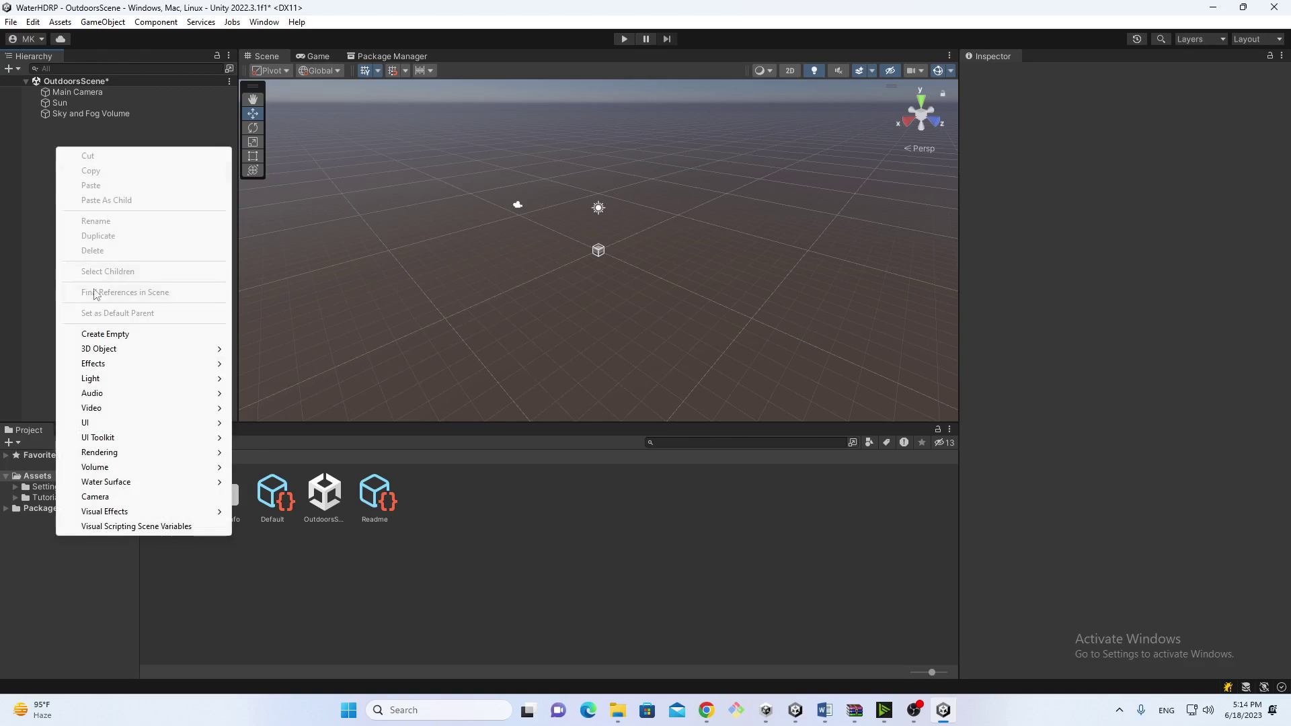
left_click(105, 334)
Add a Water Surface component to the new GameObject
left_click(1101, 178)
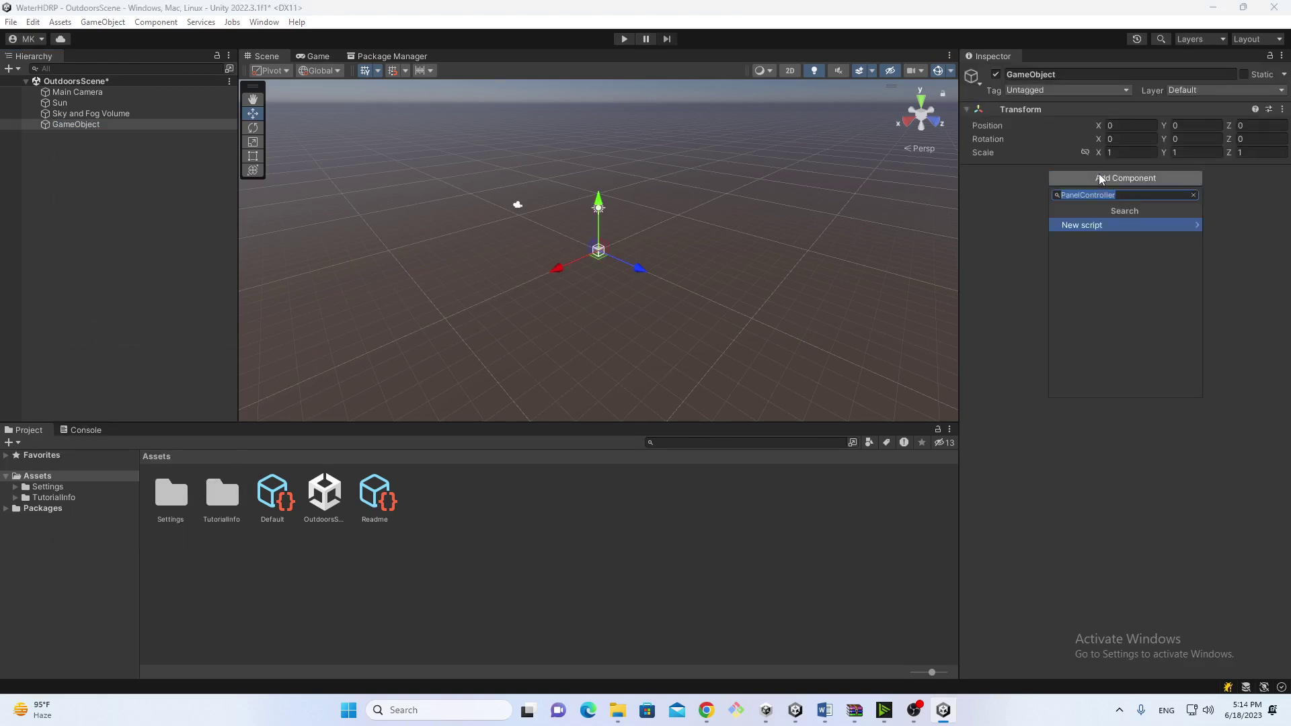
type("wat")
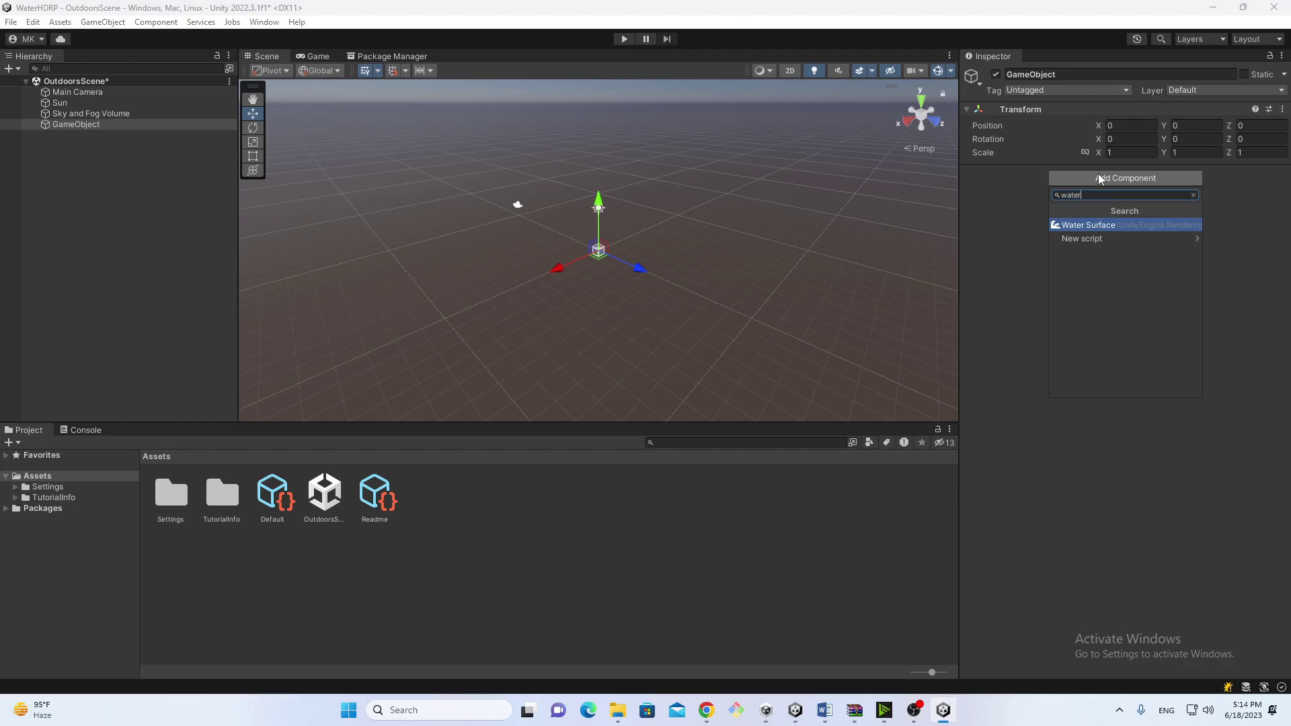
left_click(1093, 225)
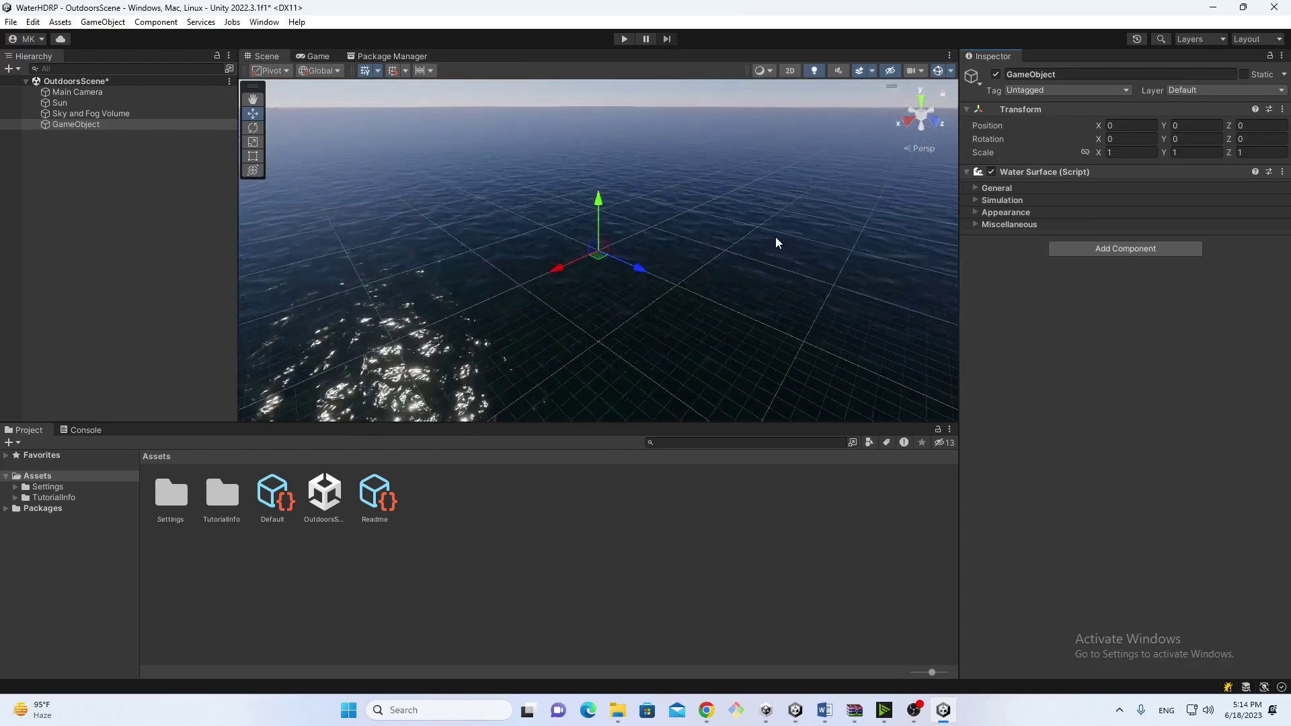
Check the Water Surface's General settings, select Main Camera, and enter Play mode
left_click(976, 188)
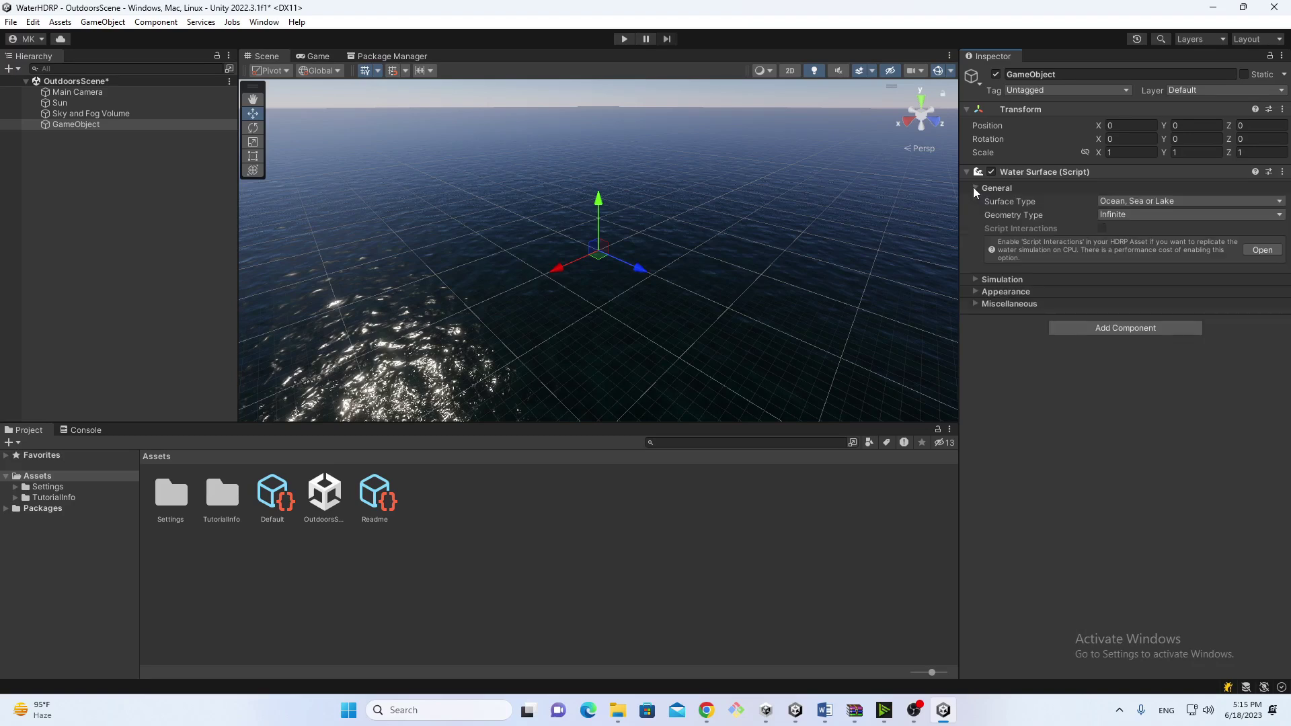
left_click(976, 279)
left_click(975, 279)
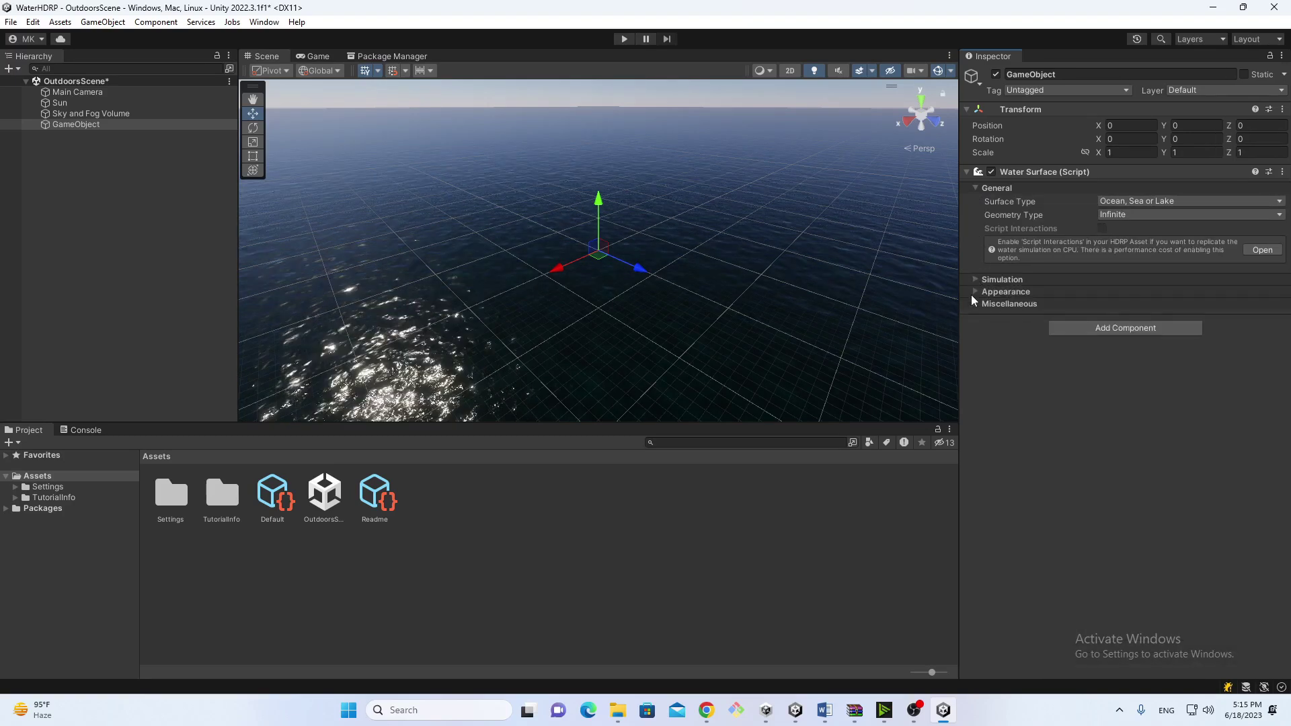
left_click(83, 93)
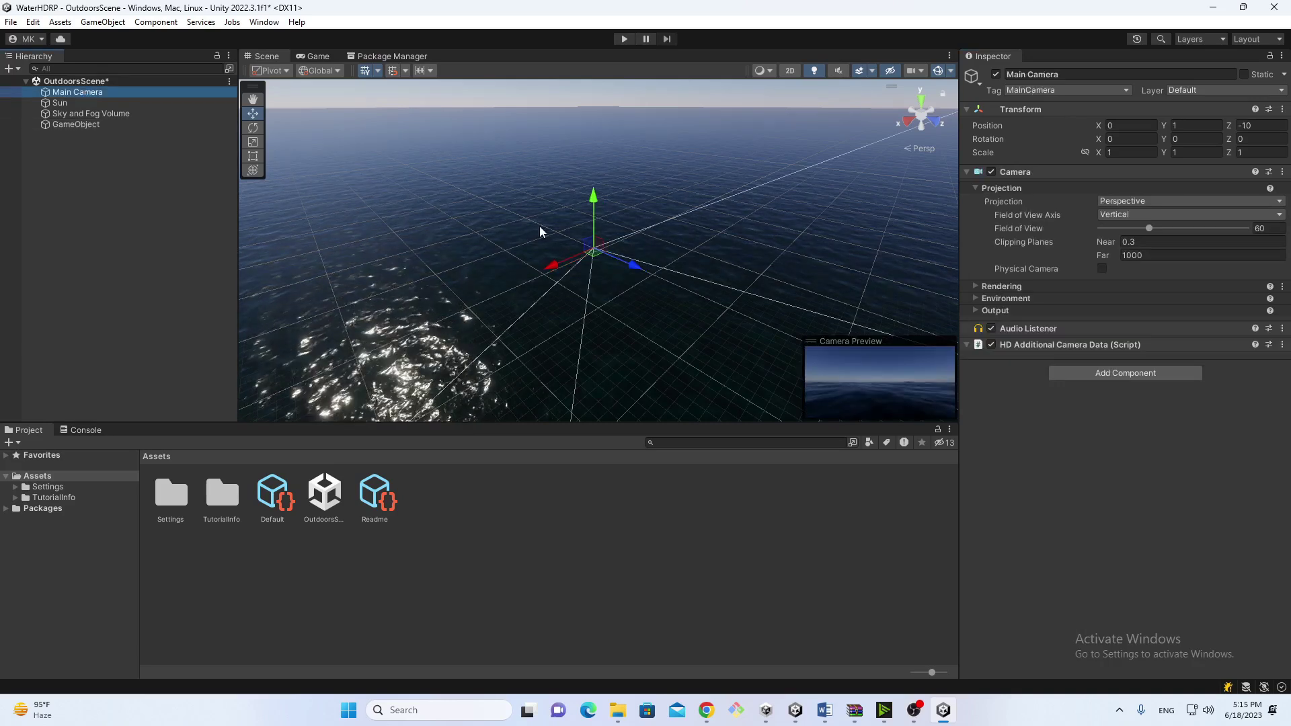
left_click(624, 39)
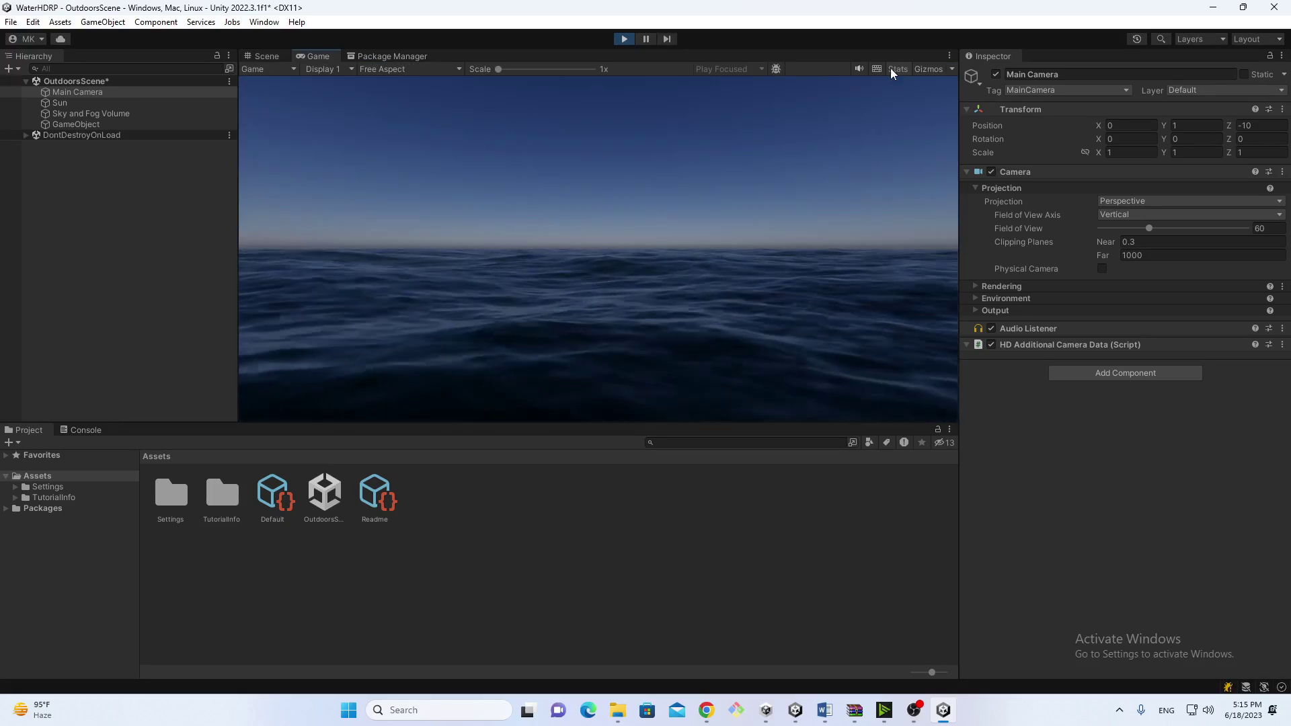
Move the Main Camera to (-1.75, 14.2, -6.62) and tilt it down 11.71°
left_click(891, 70)
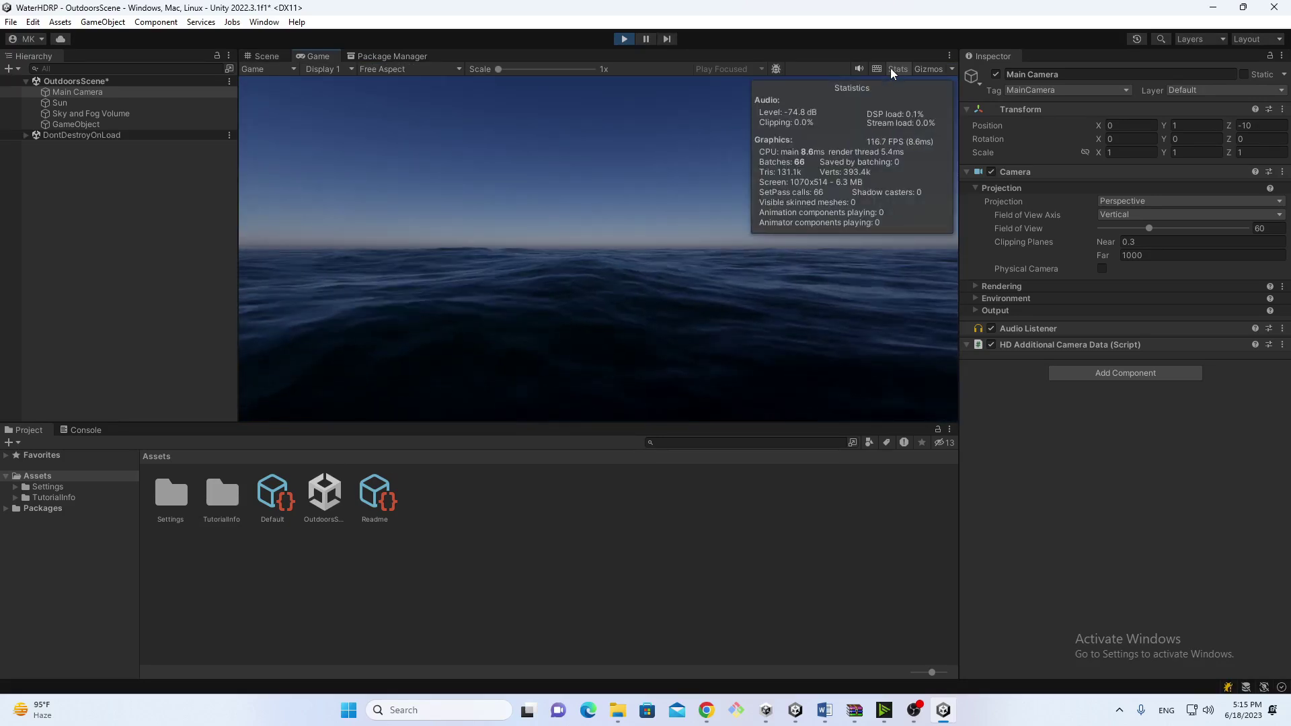
left_click(891, 70)
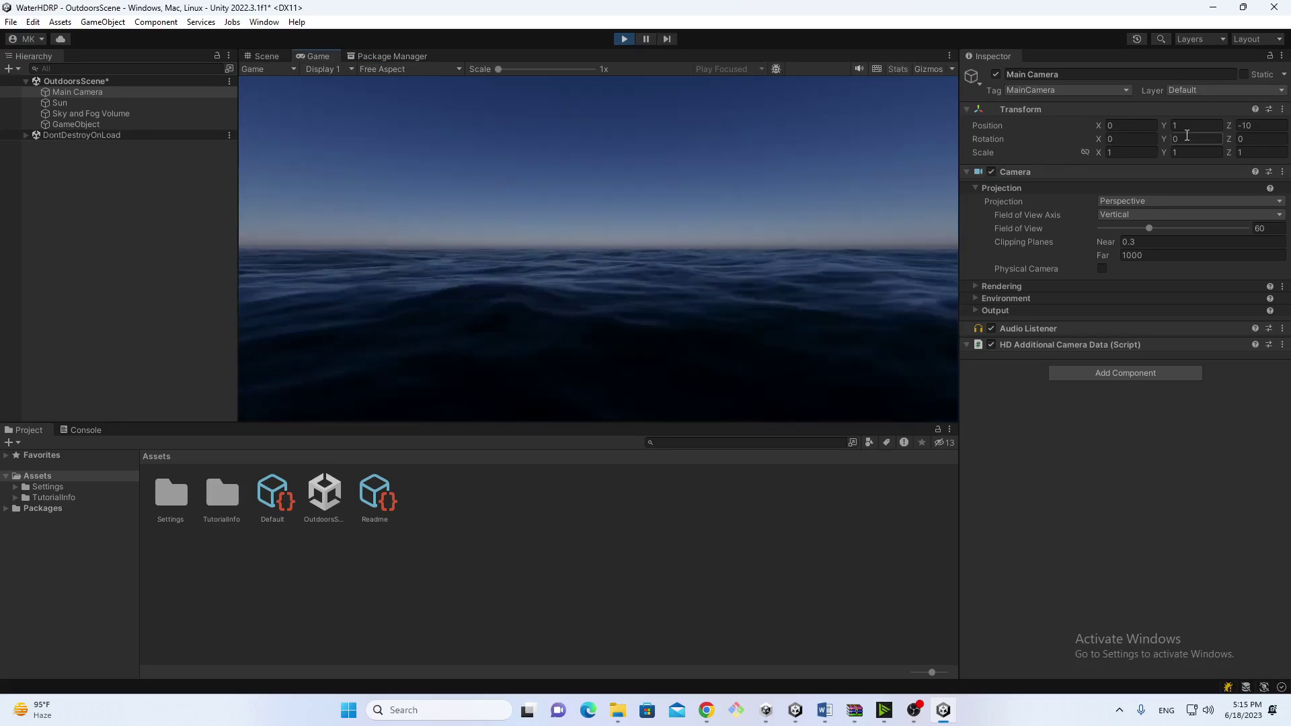
left_click_drag(1167, 131, 179, 187)
left_click(1097, 125)
left_click_drag(1096, 143, 1103, 159)
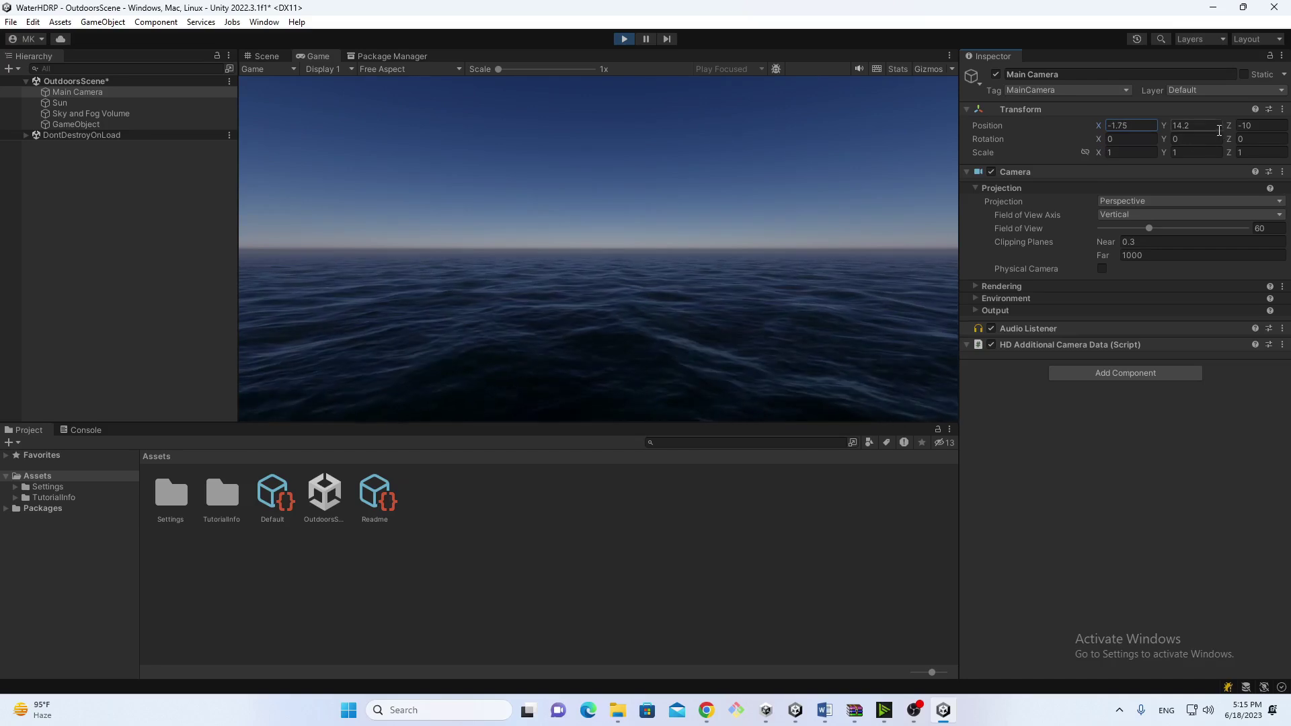
mouse_move(1228, 124)
left_mouse_down()
mouse_move(1225, 155)
mouse_move(1241, 138)
left_mouse_up()
left_click(1241, 138)
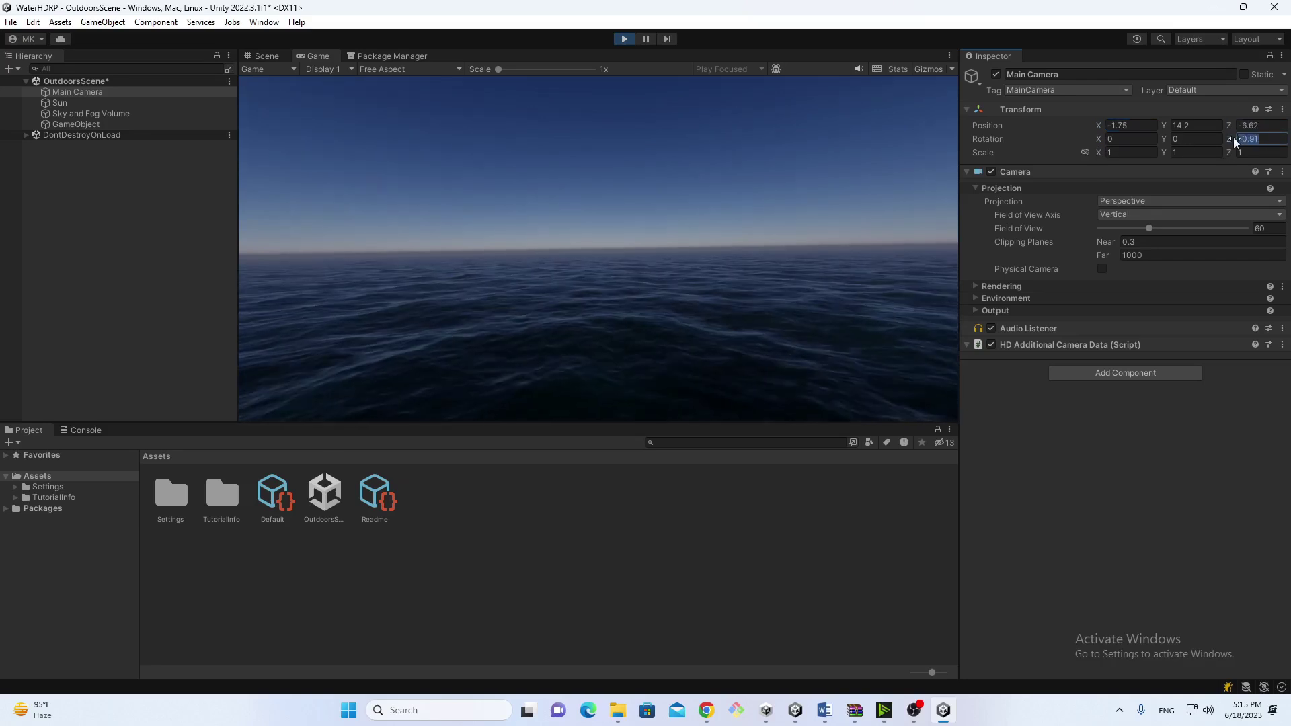
mouse_move(1099, 139)
left_mouse_down()
mouse_move(1130, 142)
mouse_move(1136, 666)
mouse_move(1100, 144)
left_mouse_up()
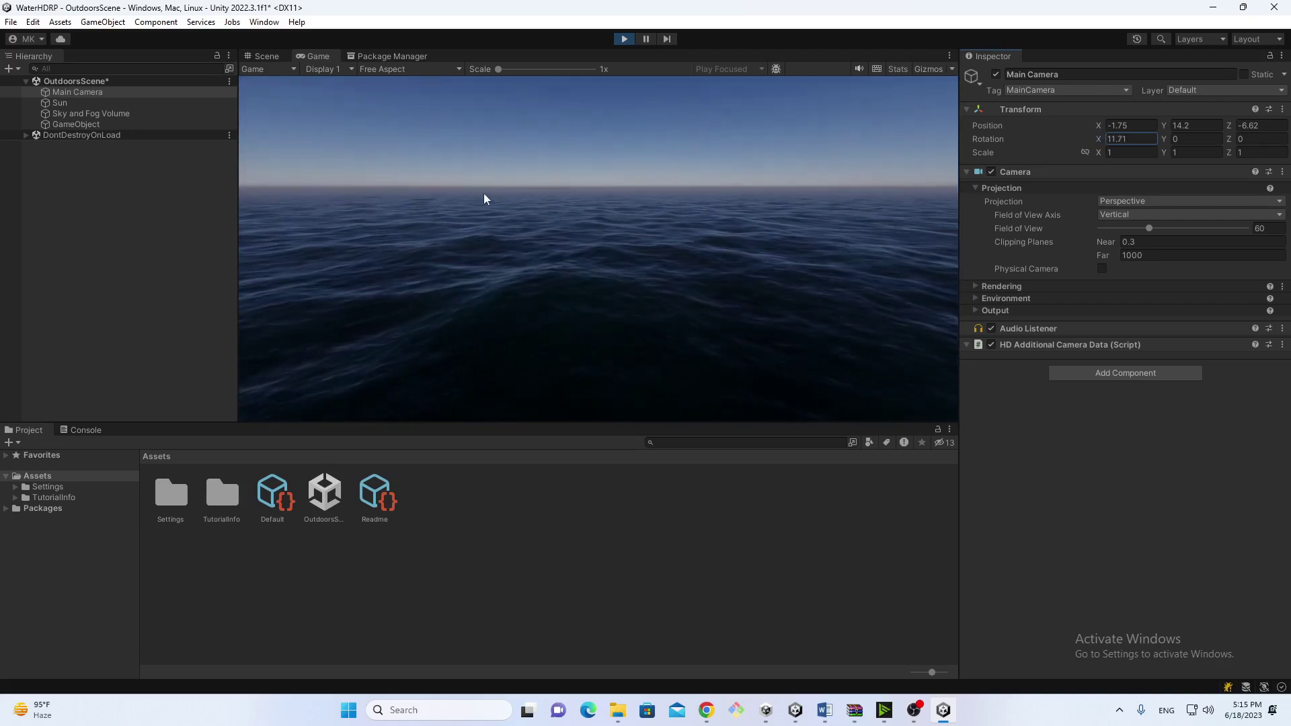
left_click(59, 125)
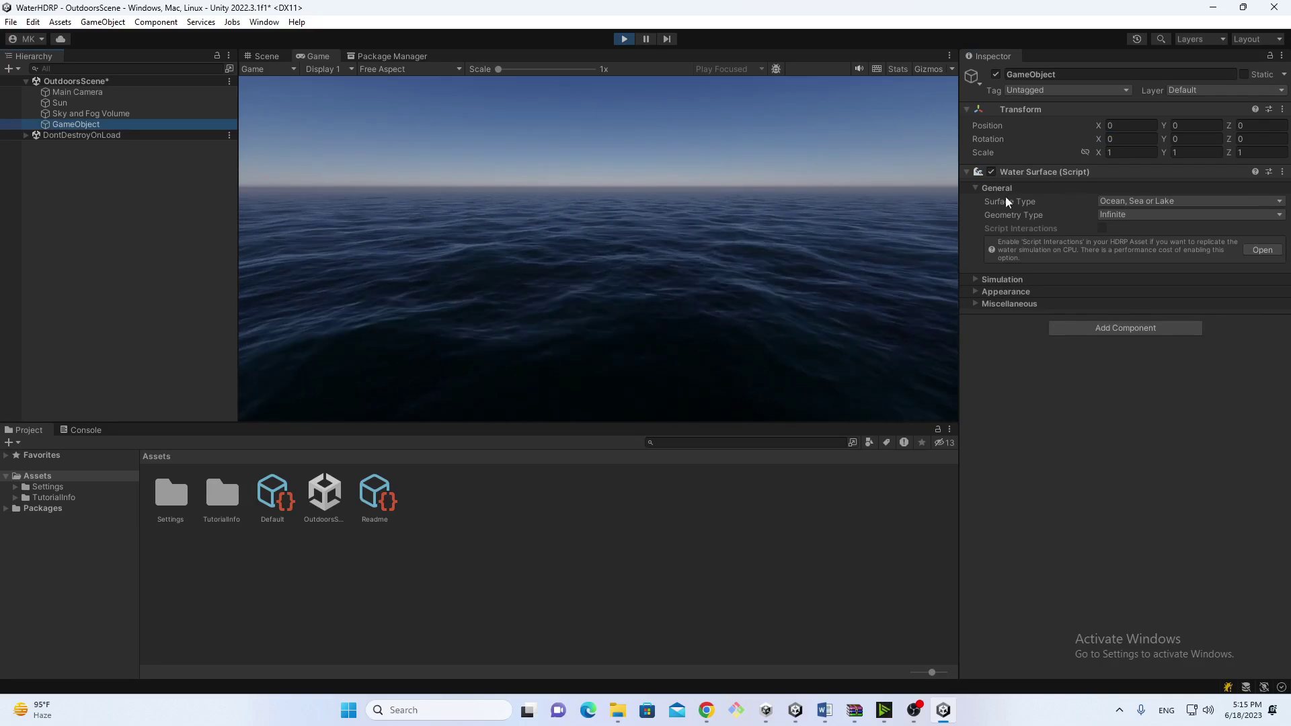
Keep Surface Type as Ocean, Sea or Lake and expand the Simulation settings
left_click(1152, 201)
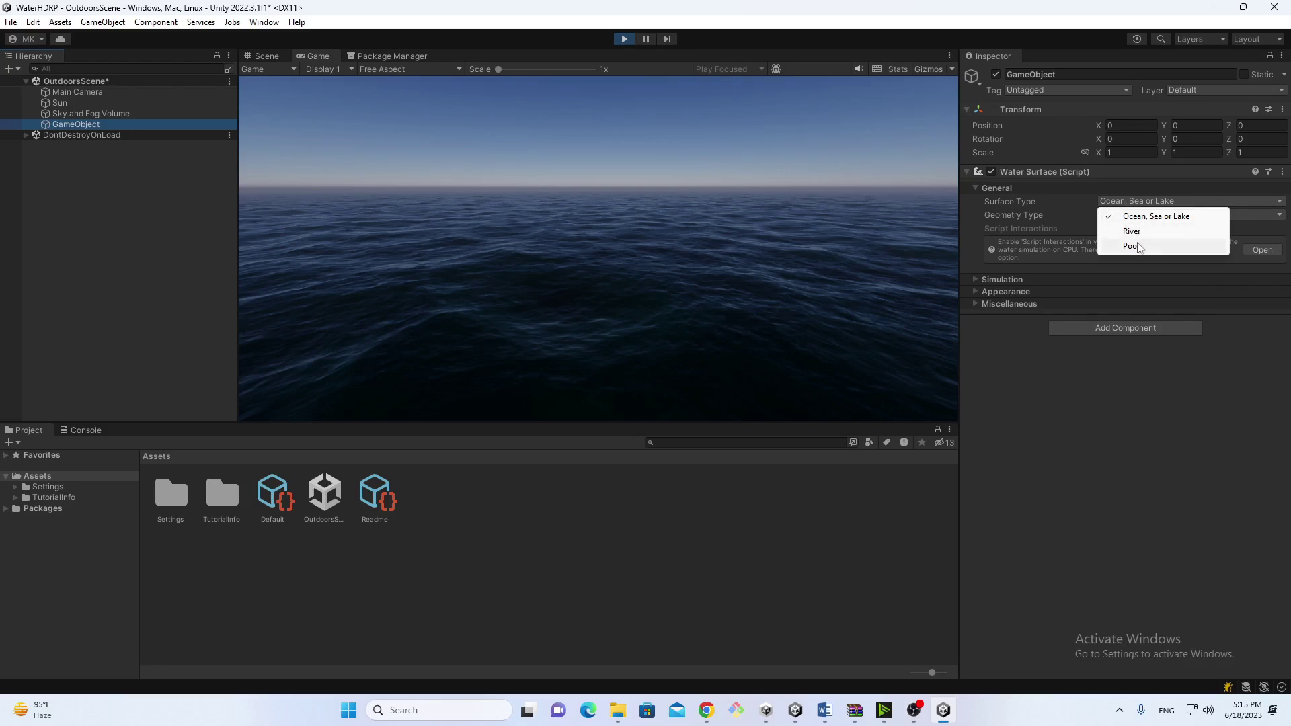
left_click(1125, 216)
left_click(1029, 279)
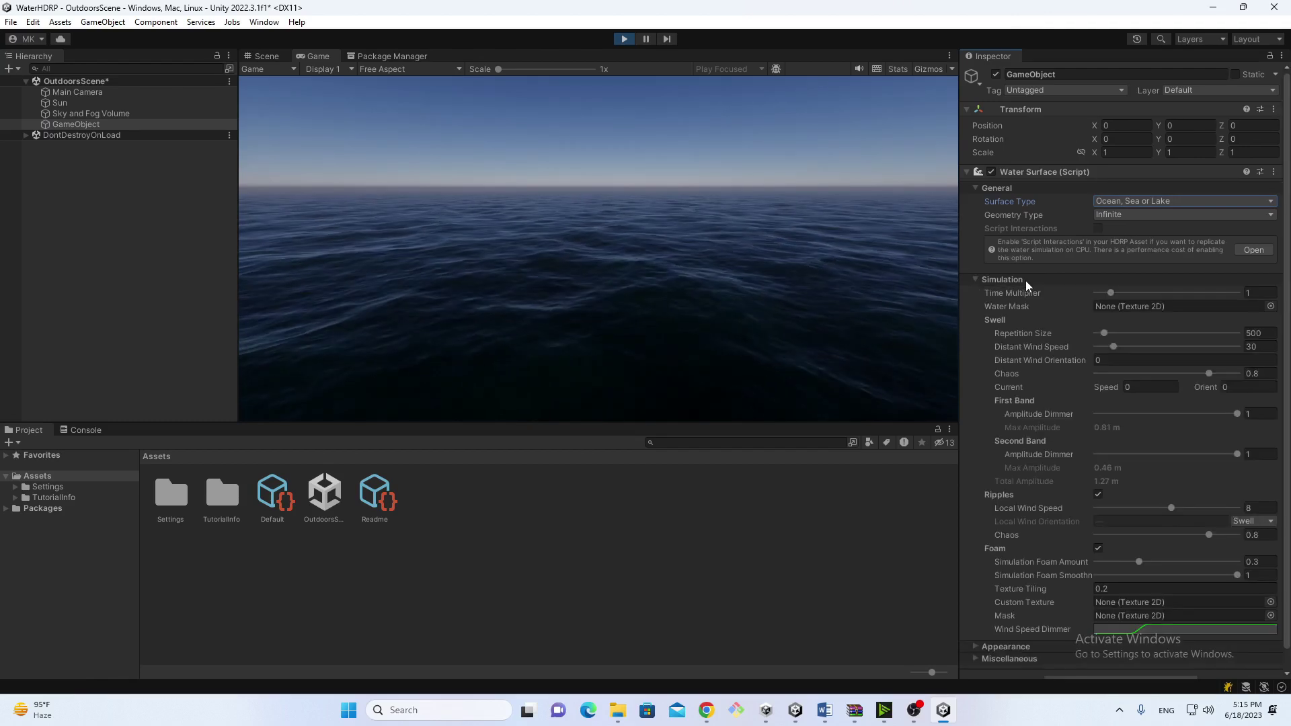
scroll(1224, 343, "down", 1)
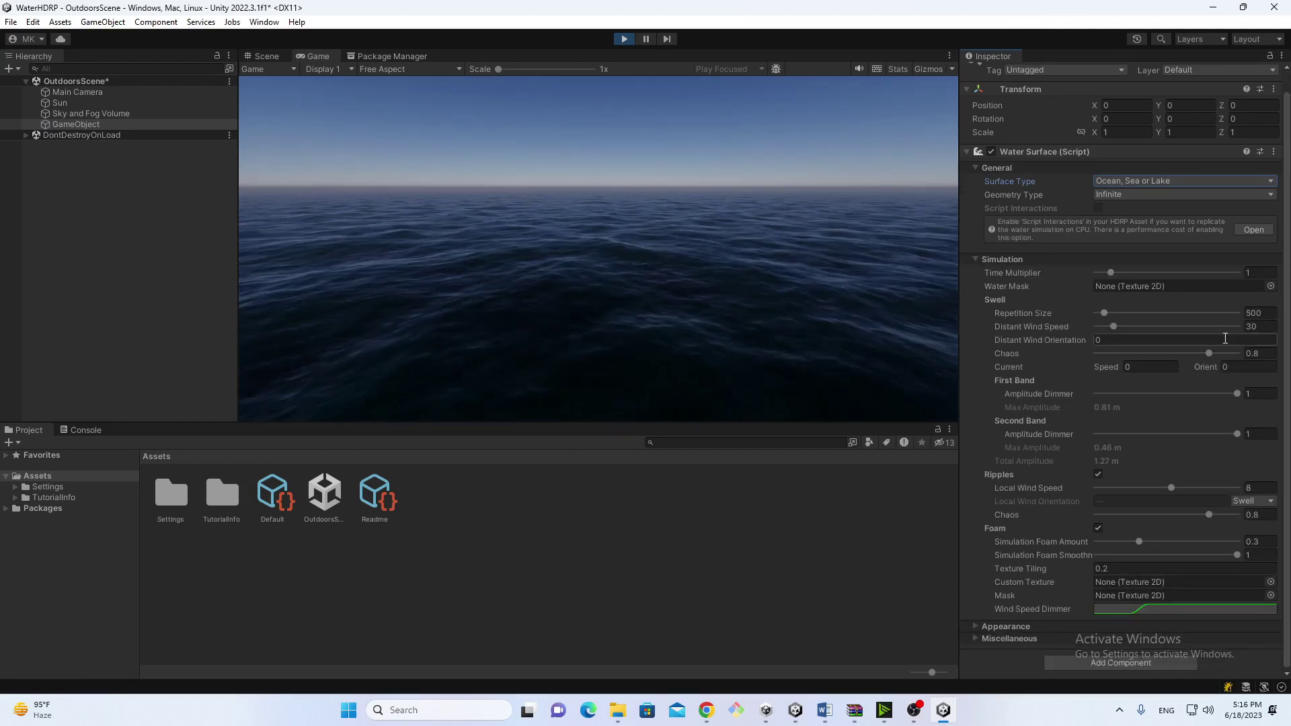